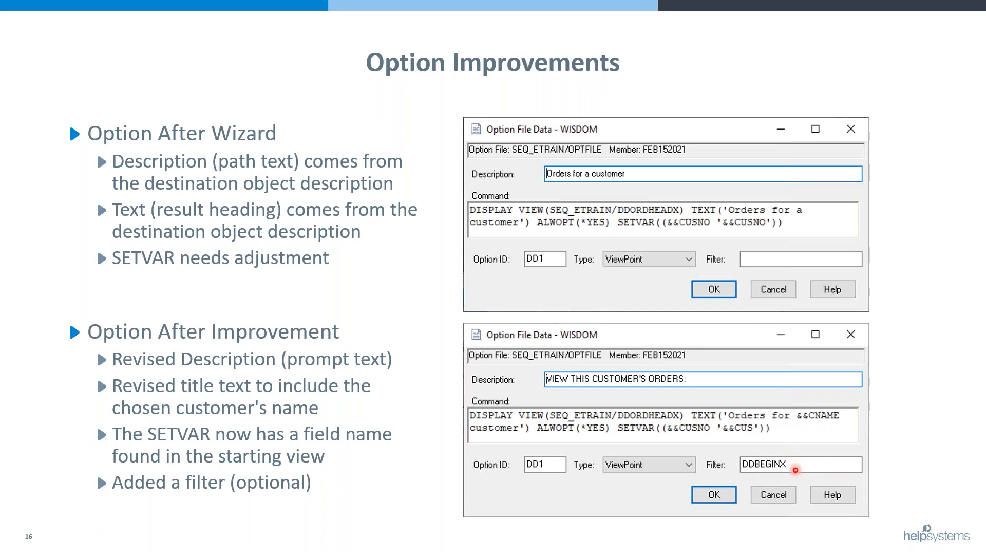
Advance the presentation from slide 16 to slide 17, Creation Demo
{"action": "key", "text": "Right"}
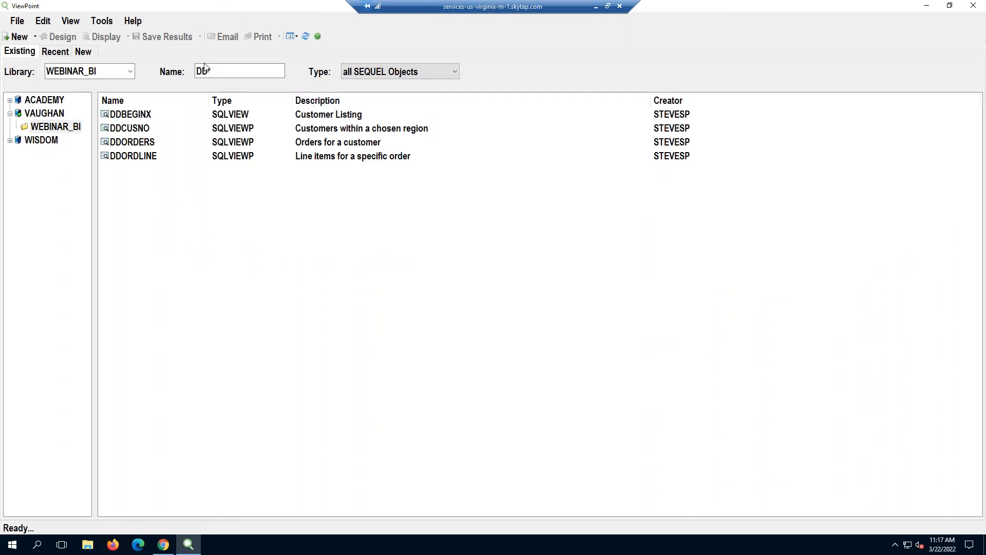
{"action": "right_click", "coordinate": [144, 116]}
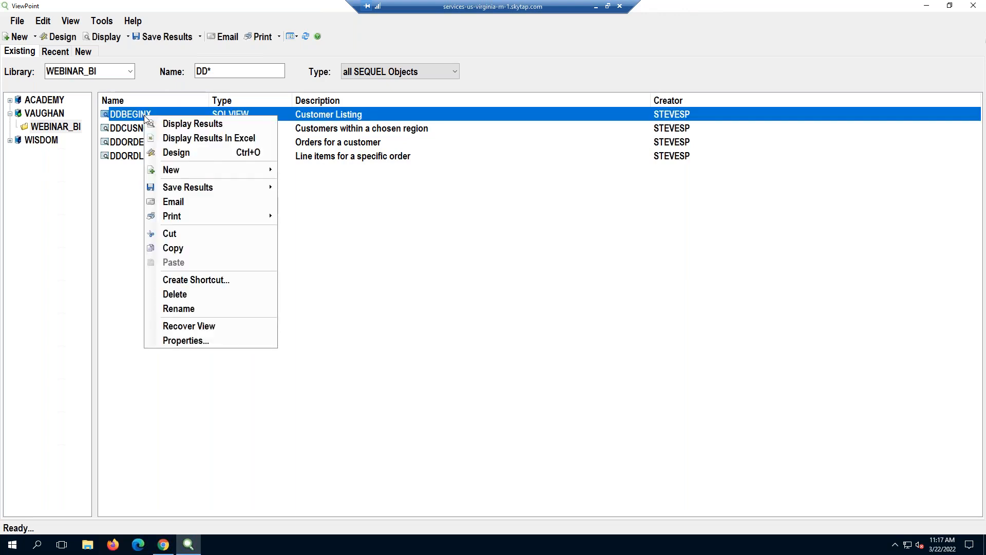
{"action": "left_click", "coordinate": [187, 154]}
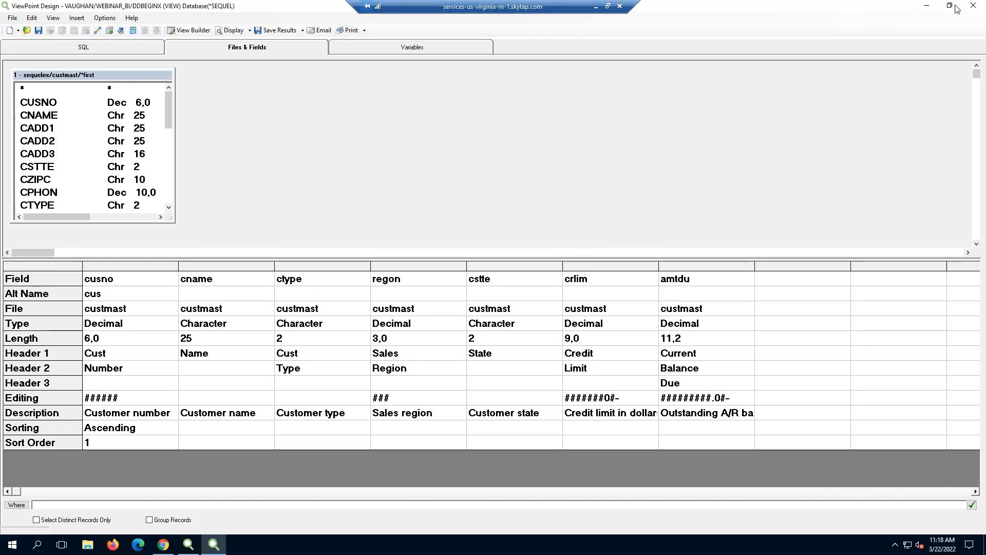
{"action": "left_click", "coordinate": [974, 6]}
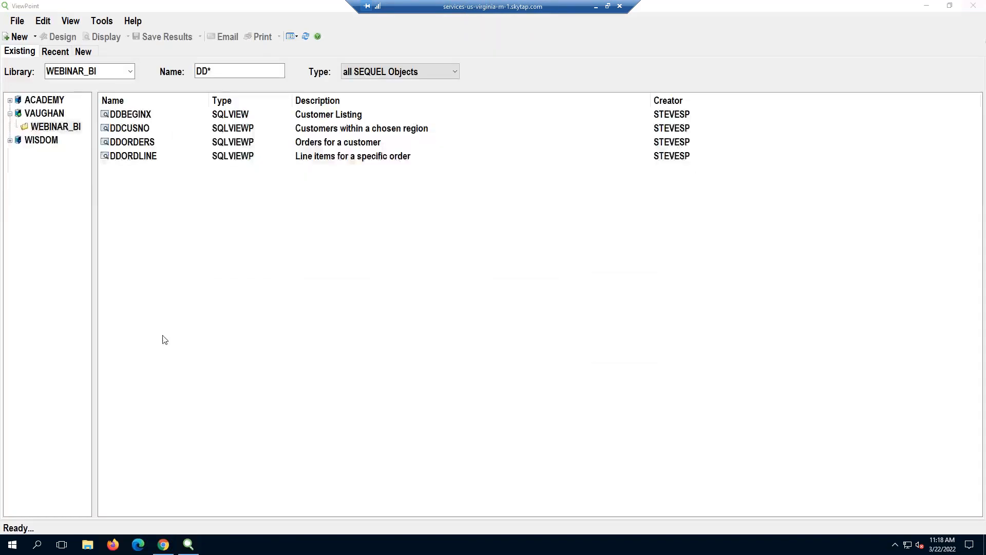
{"action": "right_click", "coordinate": [141, 147]}
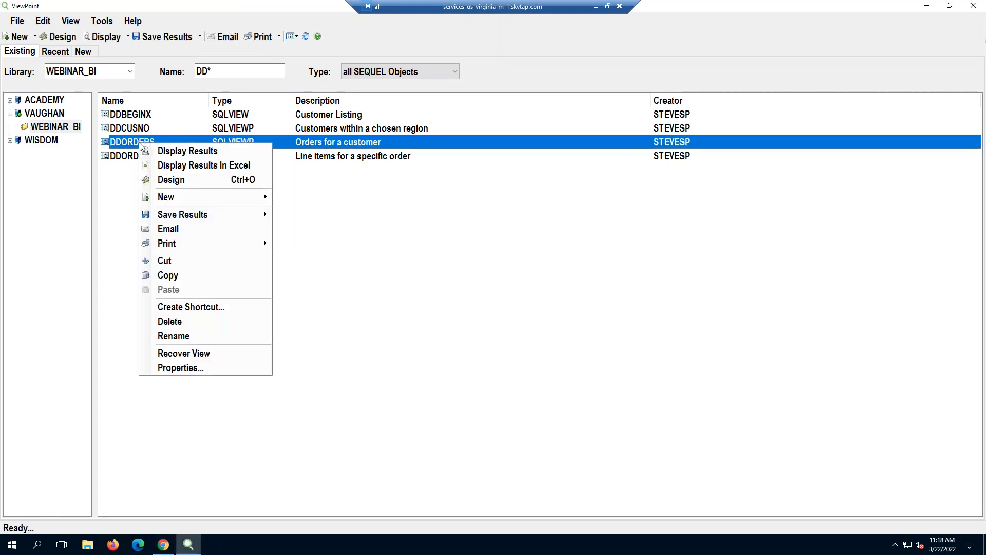
{"action": "left_click", "coordinate": [184, 368]}
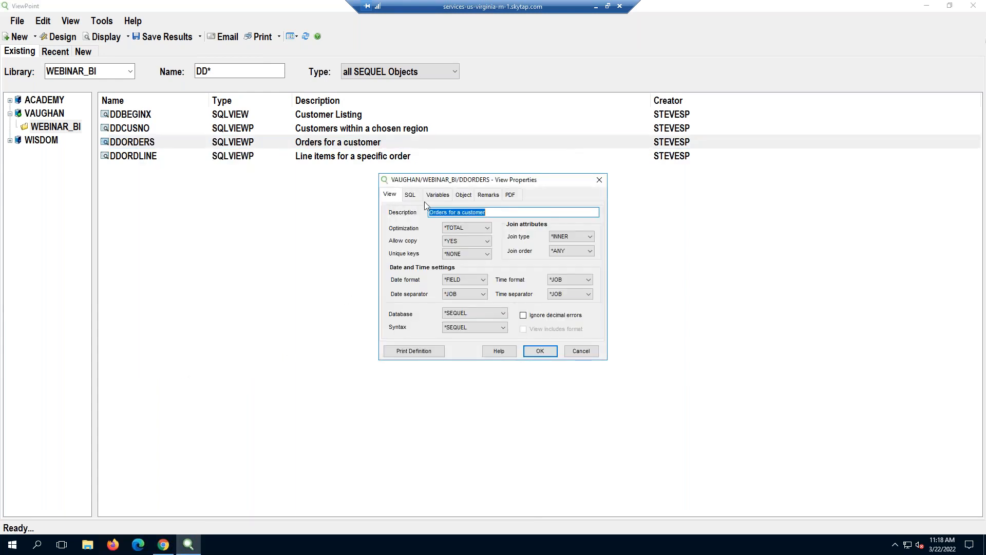
{"action": "left_click", "coordinate": [440, 195]}
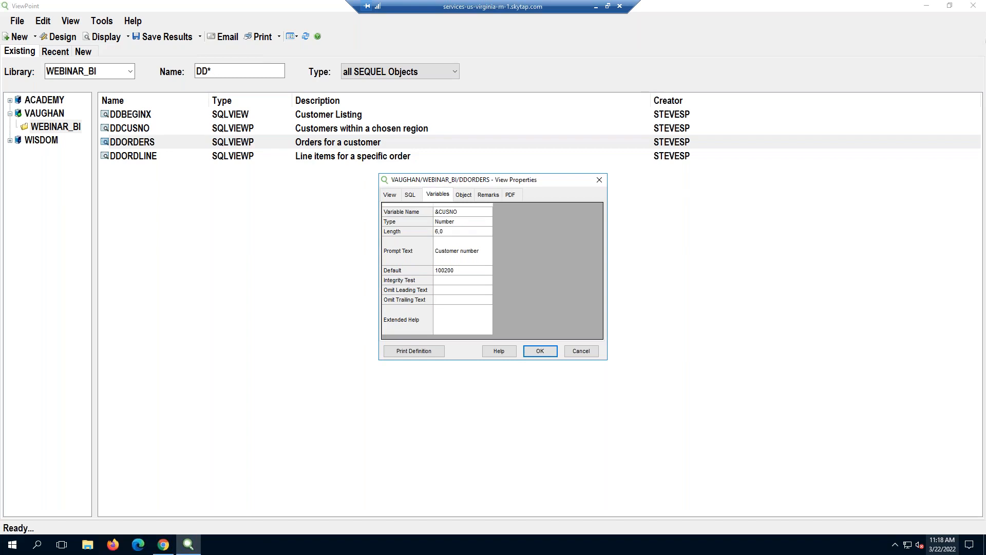
{"action": "left_click", "coordinate": [581, 351]}
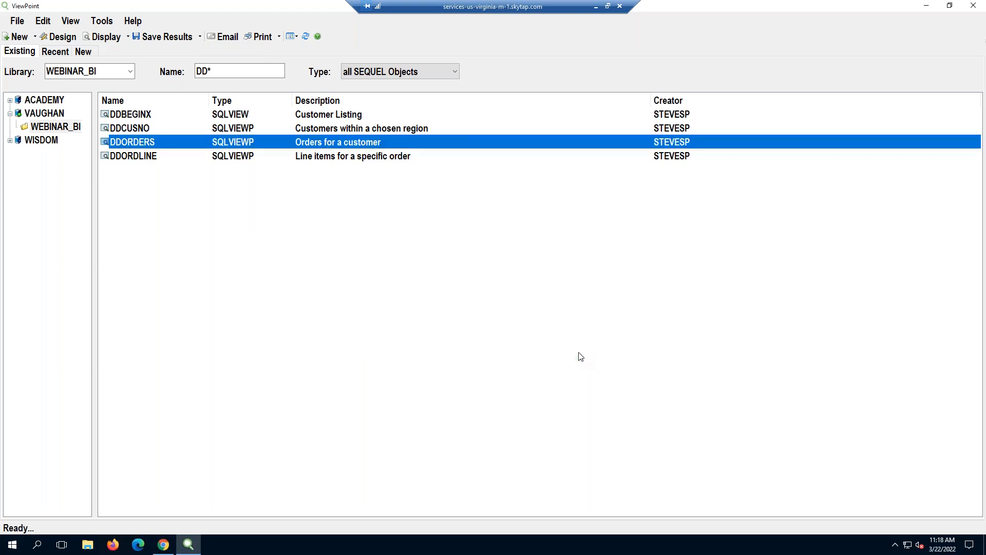
{"action": "double_click", "coordinate": [141, 148]}
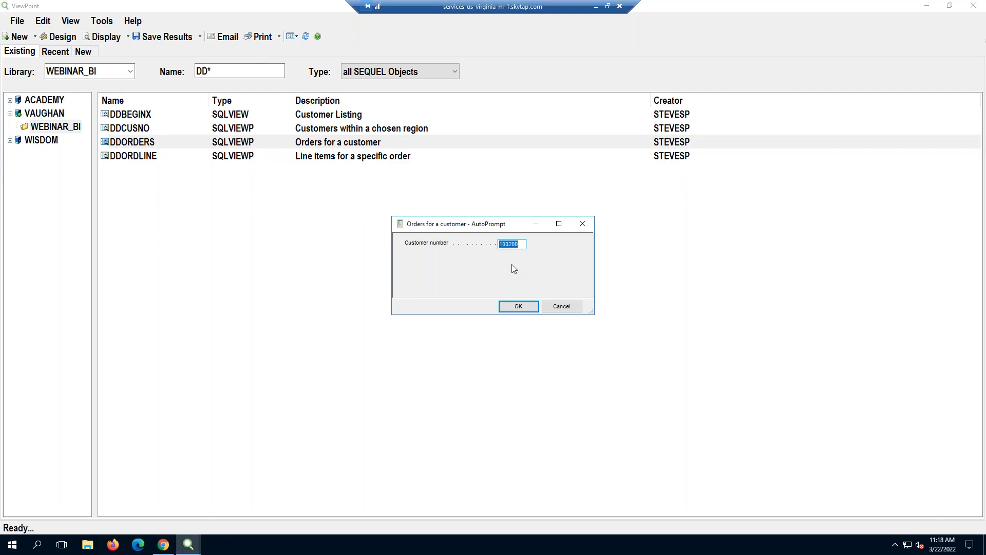
{"action": "left_click", "coordinate": [529, 307]}
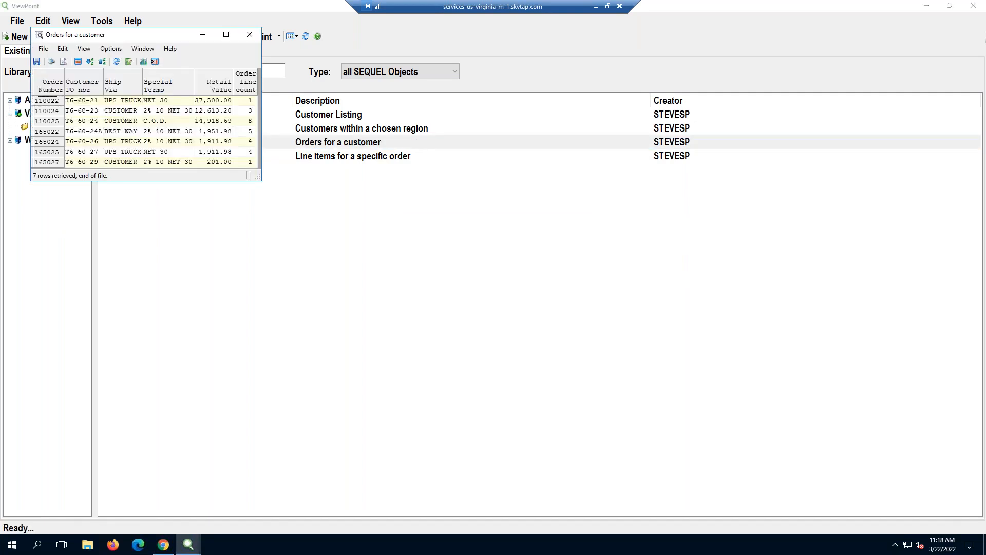
{"action": "left_click", "coordinate": [250, 34]}
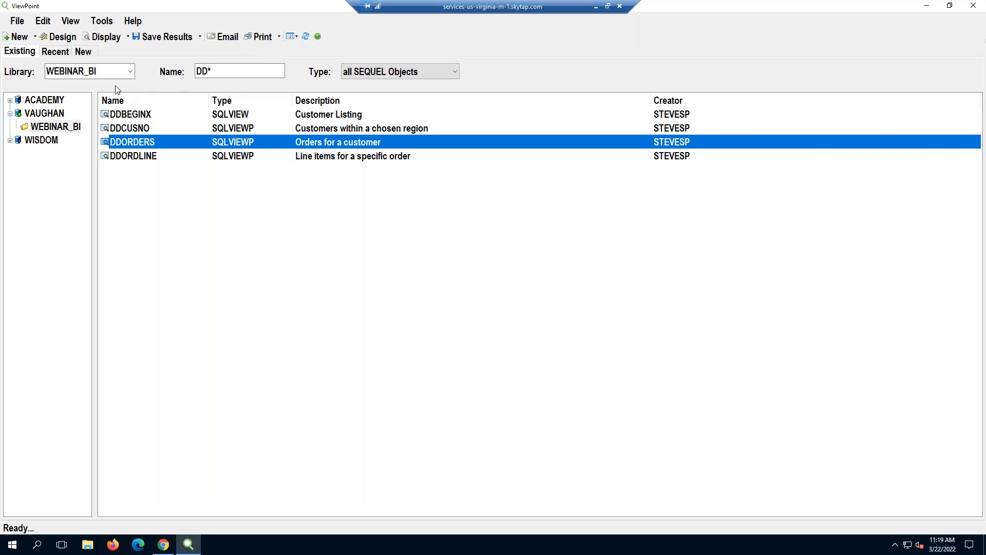
Start a drill-down application 'Webinar Example' with new option file member MARCH22 in WEBINAR_BI/OPTFILE
{"action": "left_click", "coordinate": [35, 37]}
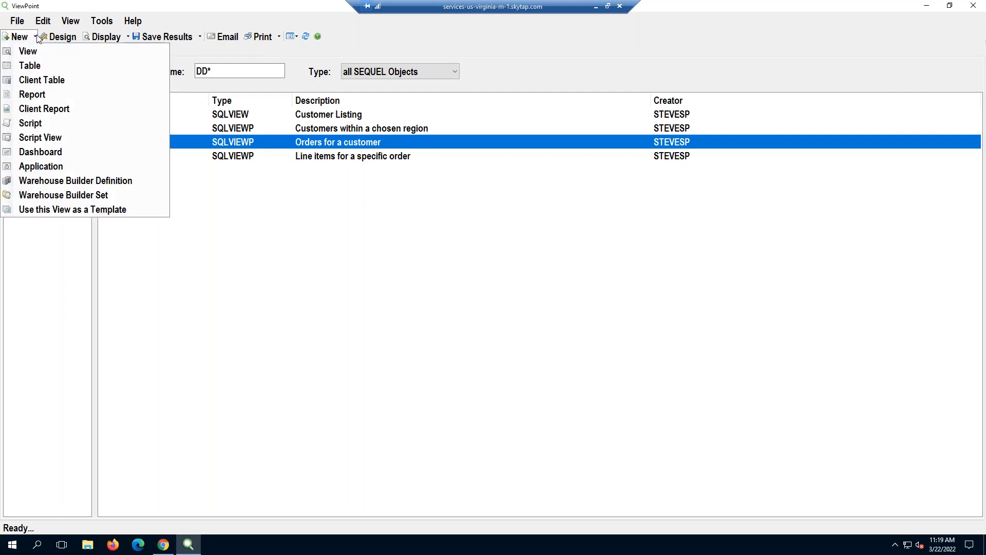
{"action": "left_click", "coordinate": [54, 170]}
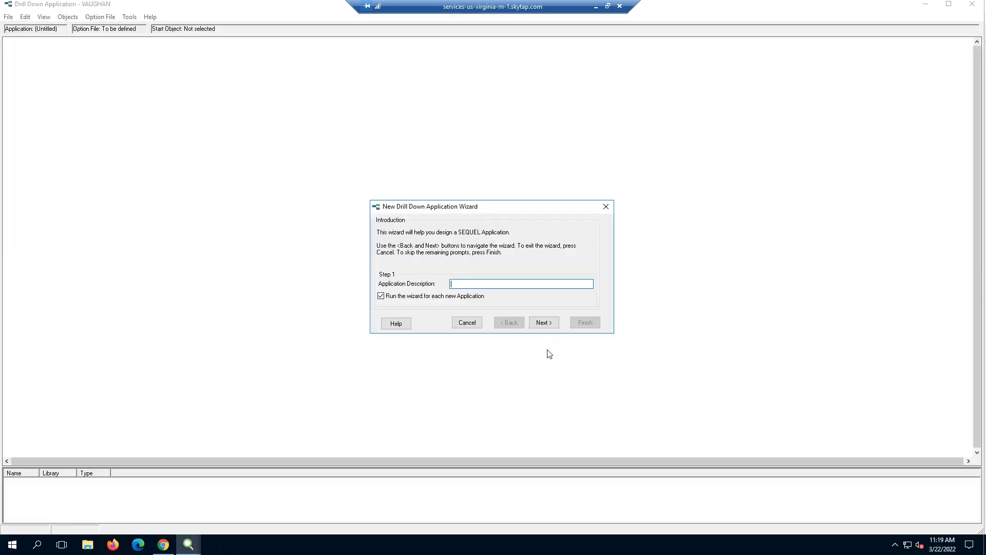
{"action": "type", "text": "Webinar Example"}
{"action": "left_click", "coordinate": [541, 324]}
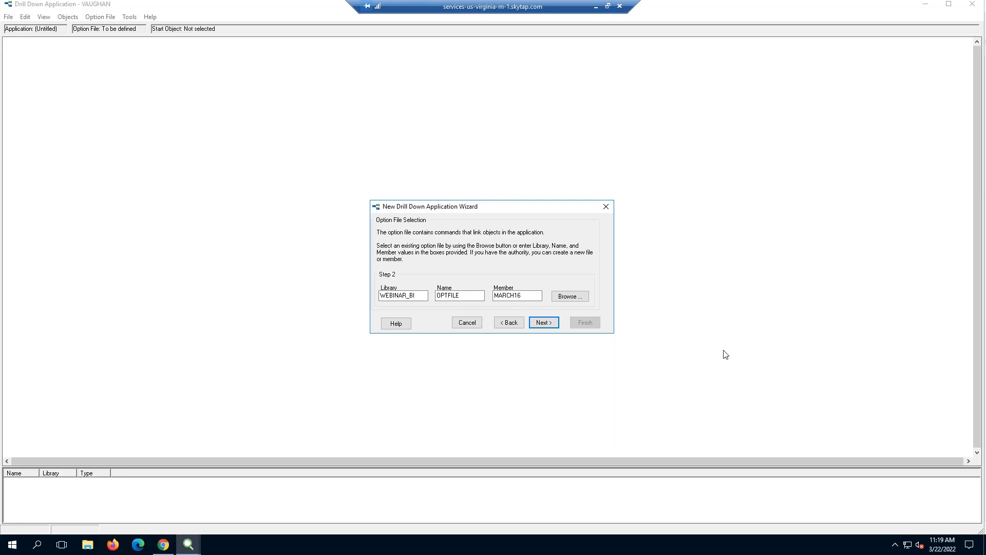
{"action": "double_click", "coordinate": [531, 296]}
{"action": "type", "text": "MARCH22"}
{"action": "left_click", "coordinate": [541, 326]}
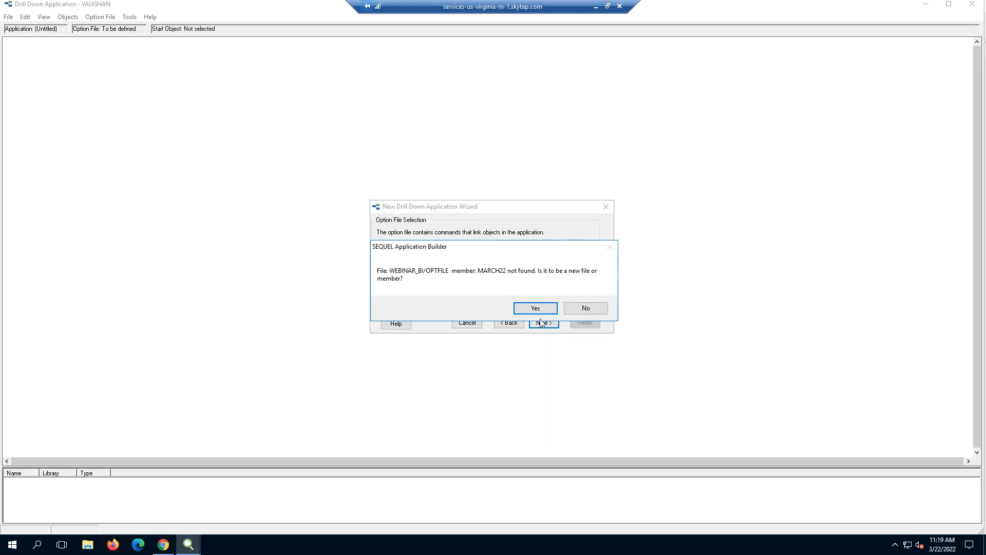
{"action": "left_click", "coordinate": [536, 309]}
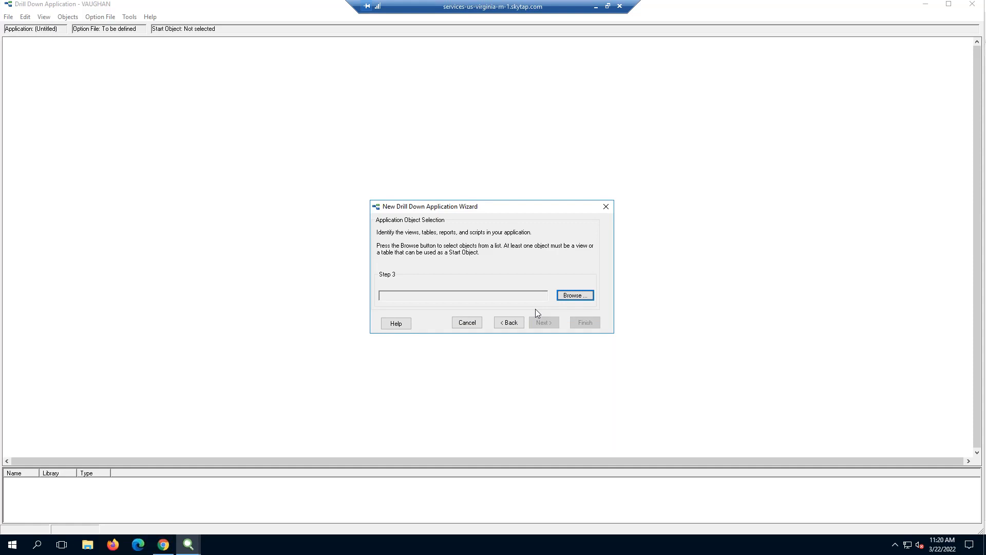
Add DDBEGINX and DDORDERS to the application and finish with DDBEGINX as start object
{"action": "left_click", "coordinate": [570, 296]}
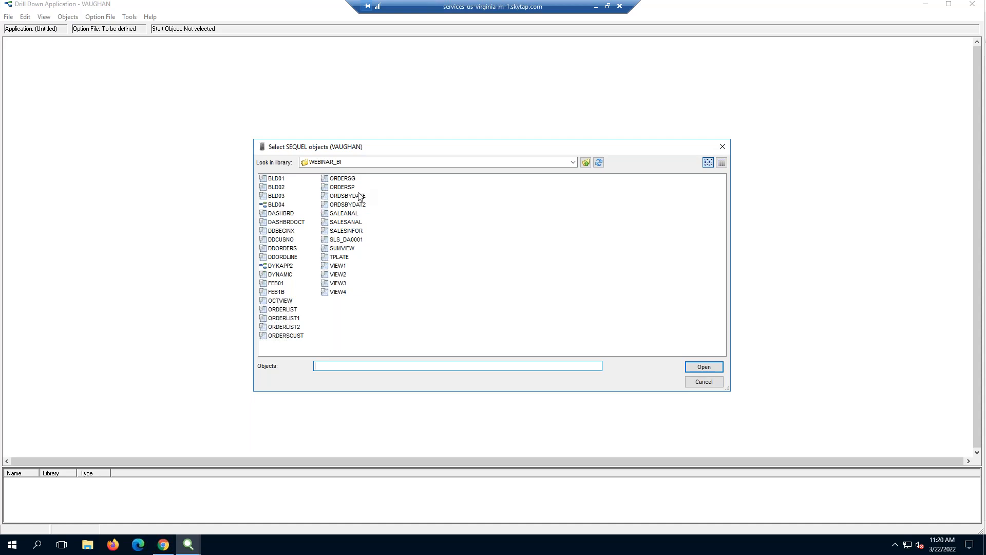
{"action": "left_click", "coordinate": [289, 232]}
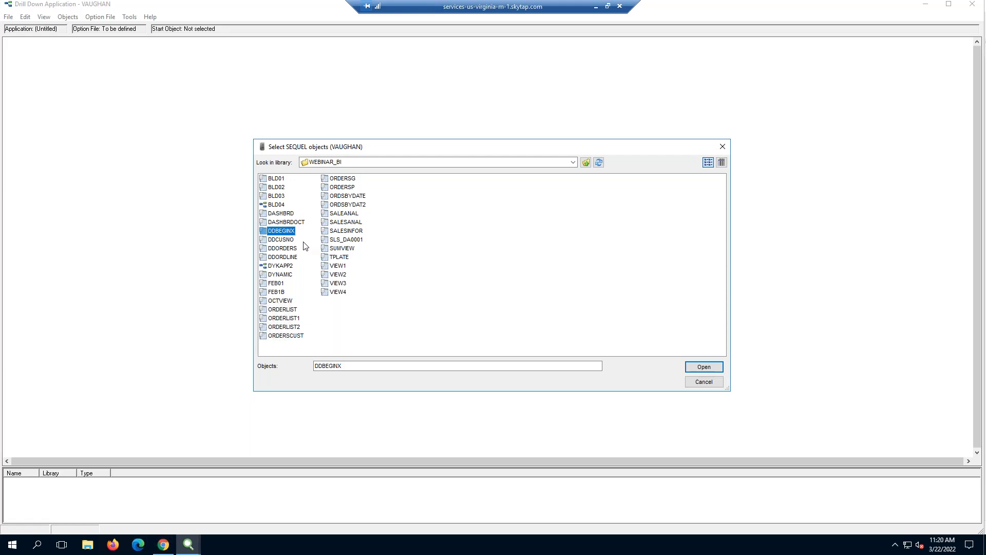
{"action": "left_click", "coordinate": [293, 249], "text": "ctrl"}
{"action": "left_click", "coordinate": [709, 368]}
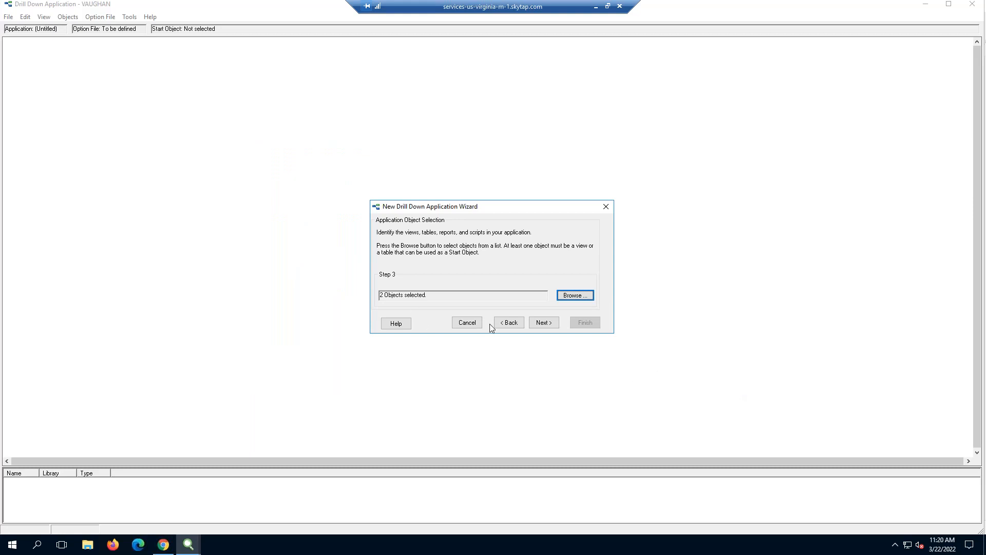
{"action": "left_click", "coordinate": [543, 323]}
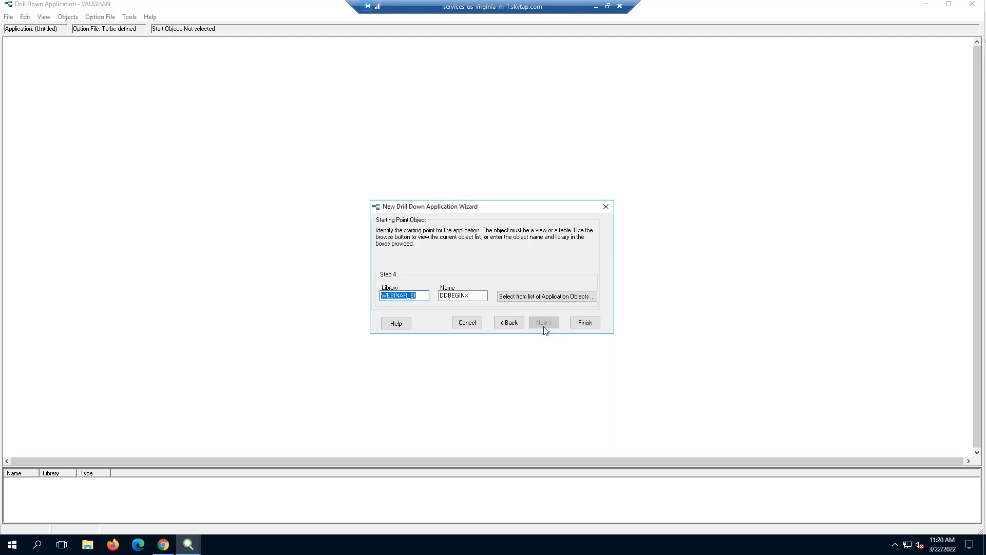
{"action": "left_click", "coordinate": [584, 323]}
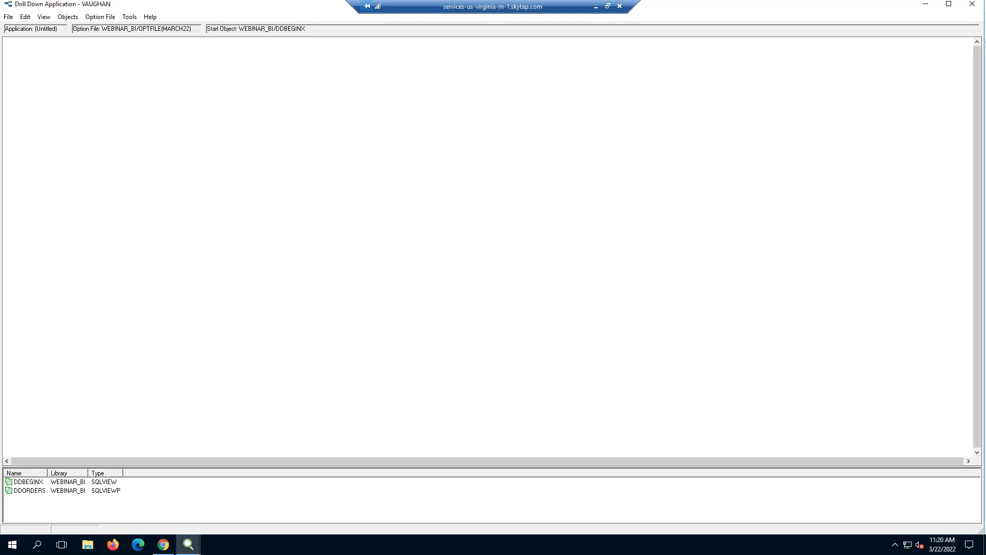
Inspect the DDBEGINX field list and the DDORDERS variables list, then close them
{"action": "right_click", "coordinate": [74, 484]}
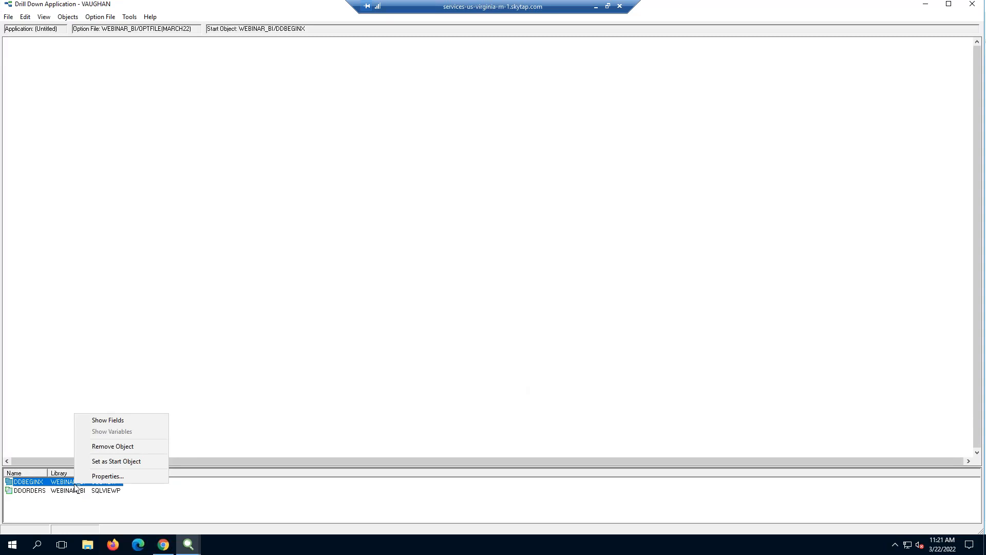
{"action": "left_click", "coordinate": [103, 428]}
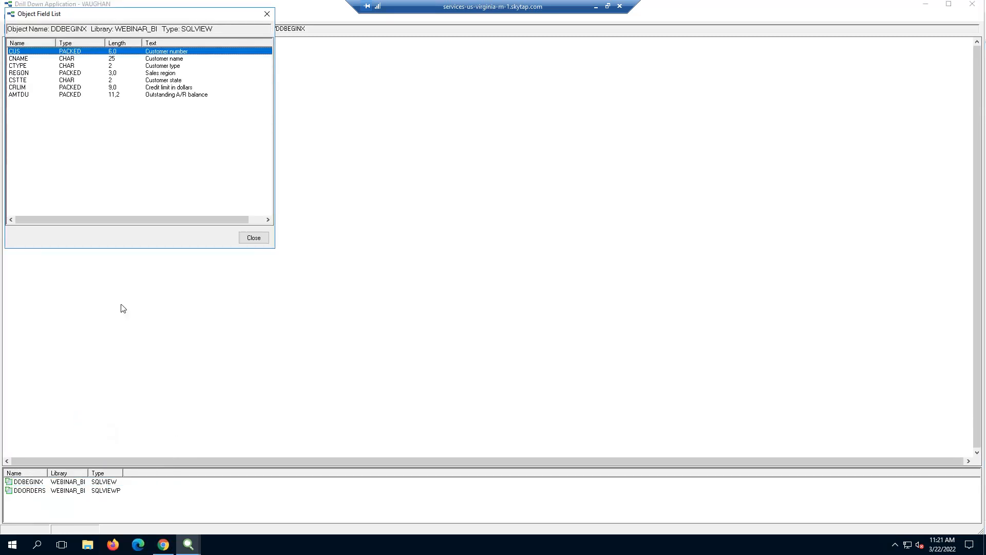
{"action": "left_click", "coordinate": [252, 239]}
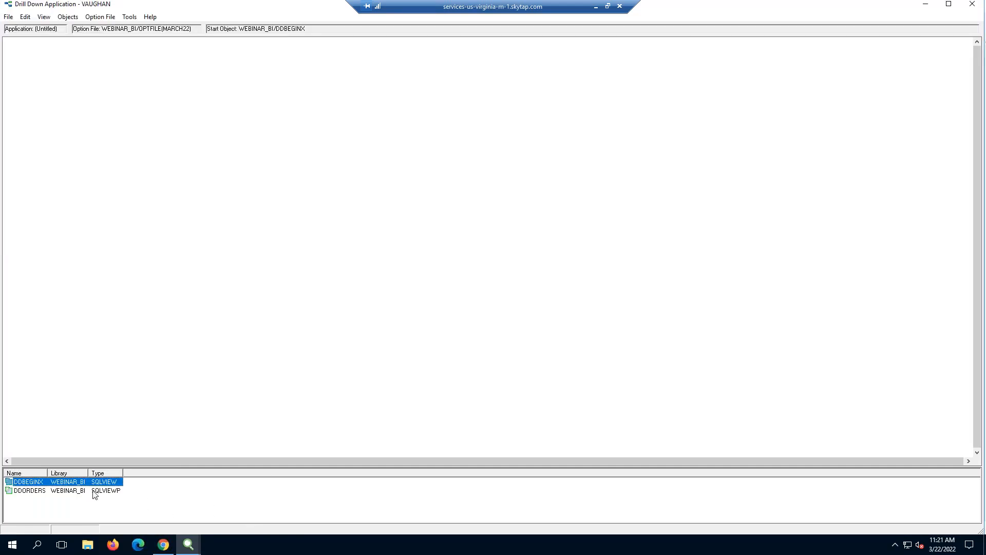
{"action": "right_click", "coordinate": [38, 497]}
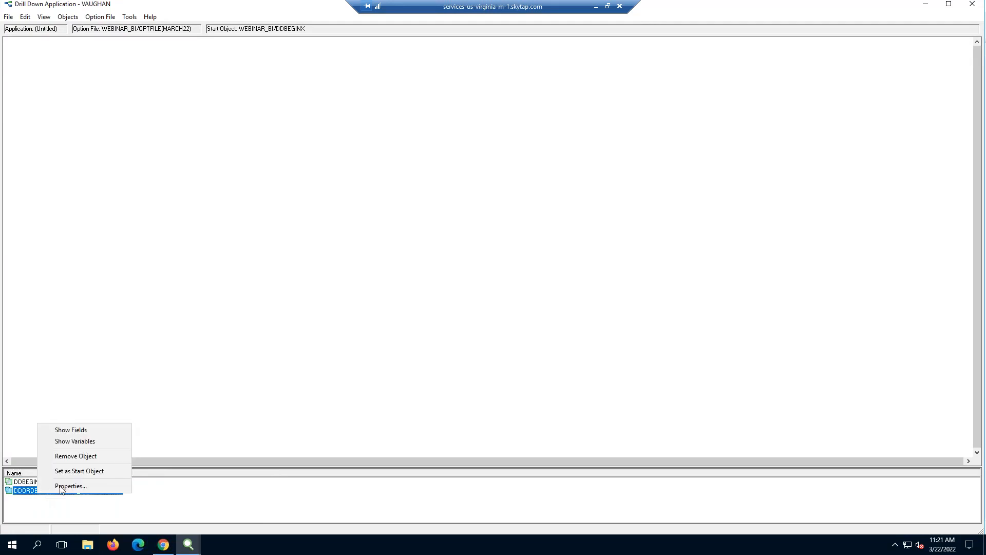
{"action": "left_click", "coordinate": [85, 443]}
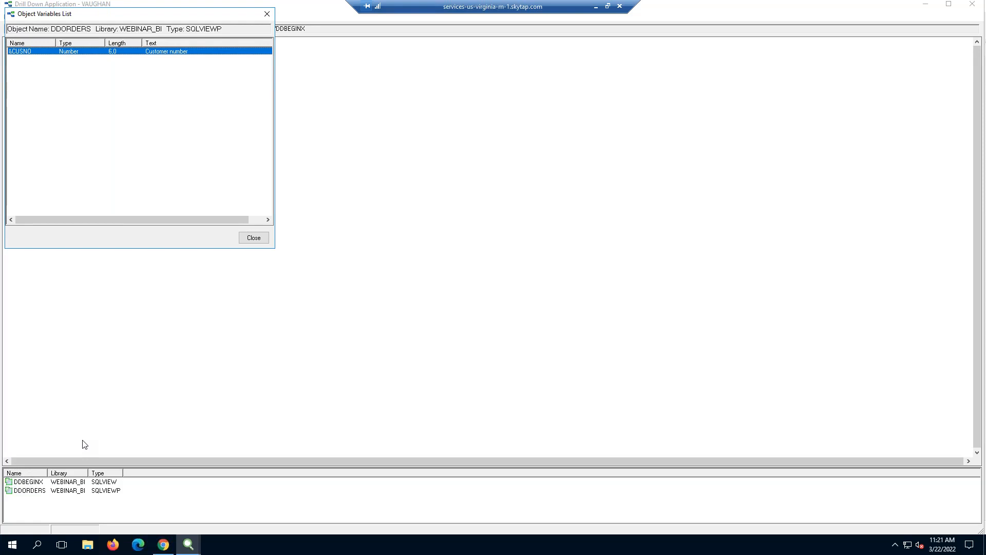
{"action": "left_click", "coordinate": [287, 370]}
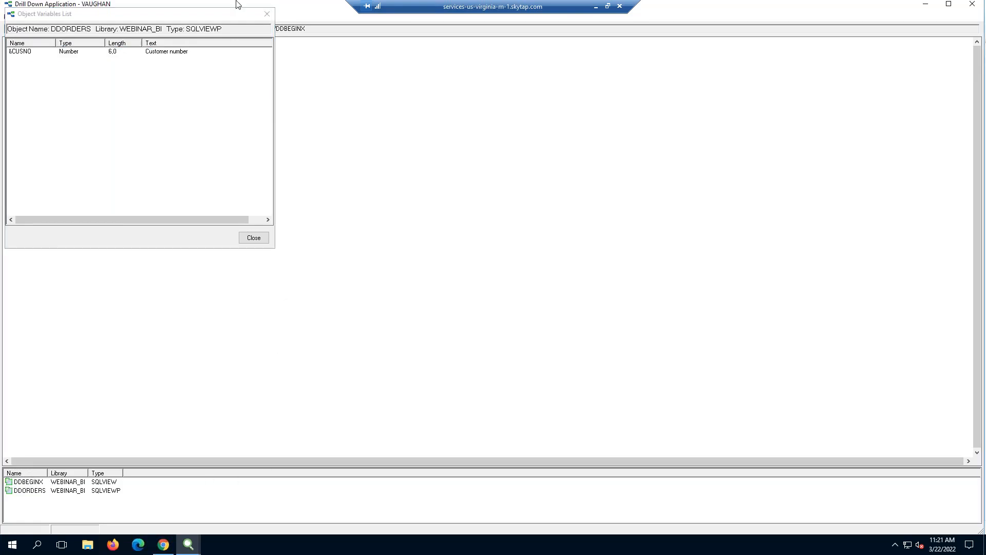
{"action": "left_click", "coordinate": [262, 239]}
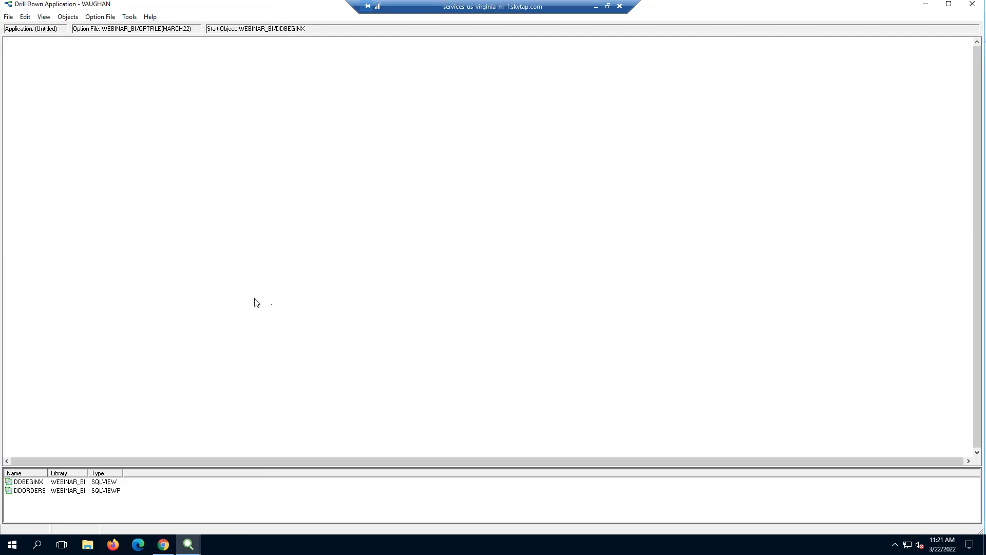
{"action": "right_click", "coordinate": [81, 492]}
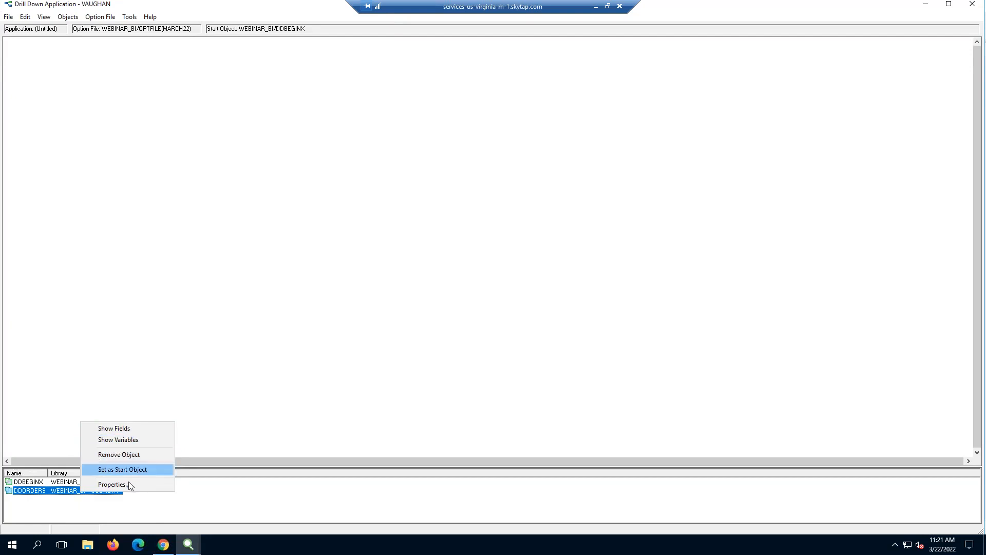
{"action": "left_click", "coordinate": [249, 432]}
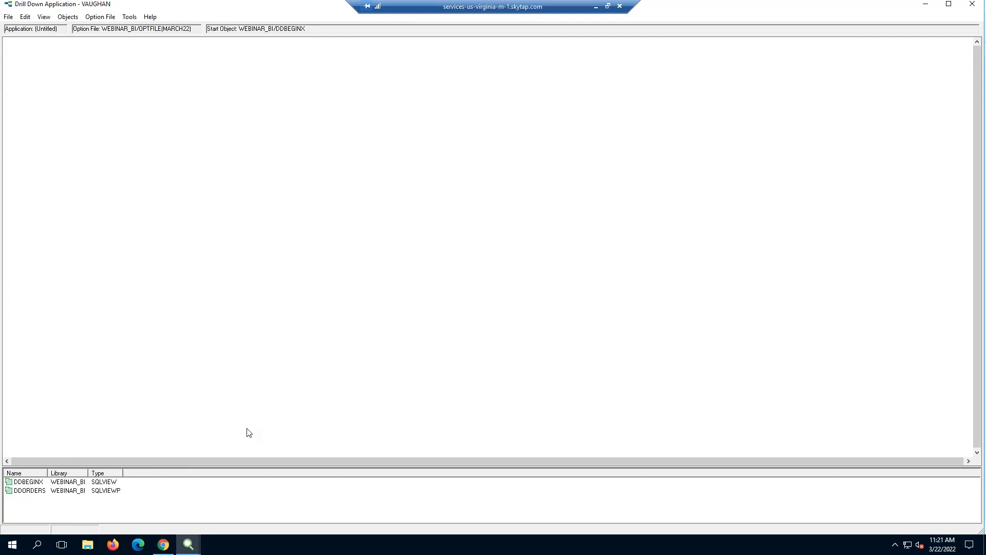
Reload option file member MARCH22 and bring up the DDORDERS actions
{"action": "left_click", "coordinate": [101, 17]}
{"action": "left_click", "coordinate": [110, 43]}
{"action": "left_click", "coordinate": [709, 368]}
{"action": "left_click", "coordinate": [78, 491]}
{"action": "right_click", "coordinate": [77, 491]}
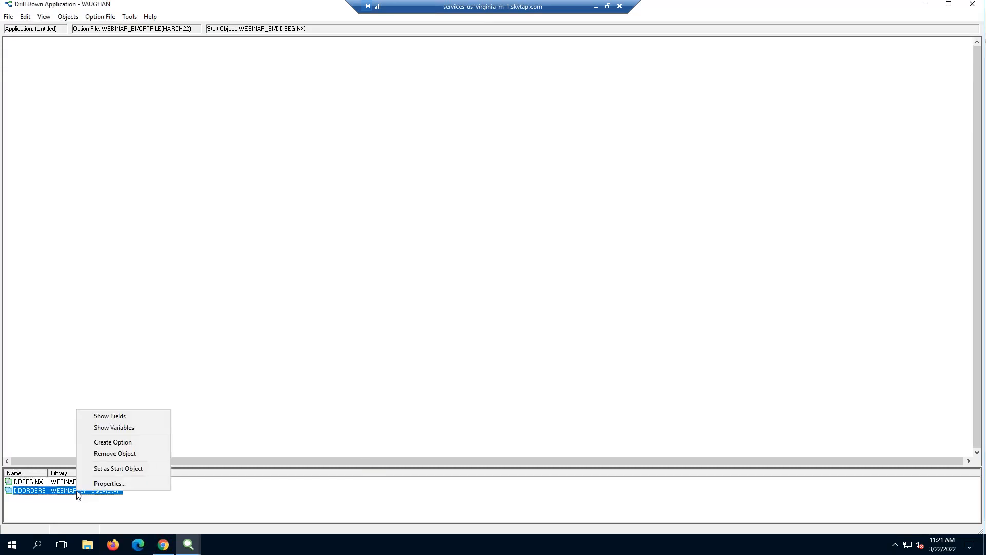
Create a DDORDERS option described 'VIEW THIS CUSTOMER ORDERS'
{"action": "left_click", "coordinate": [128, 443]}
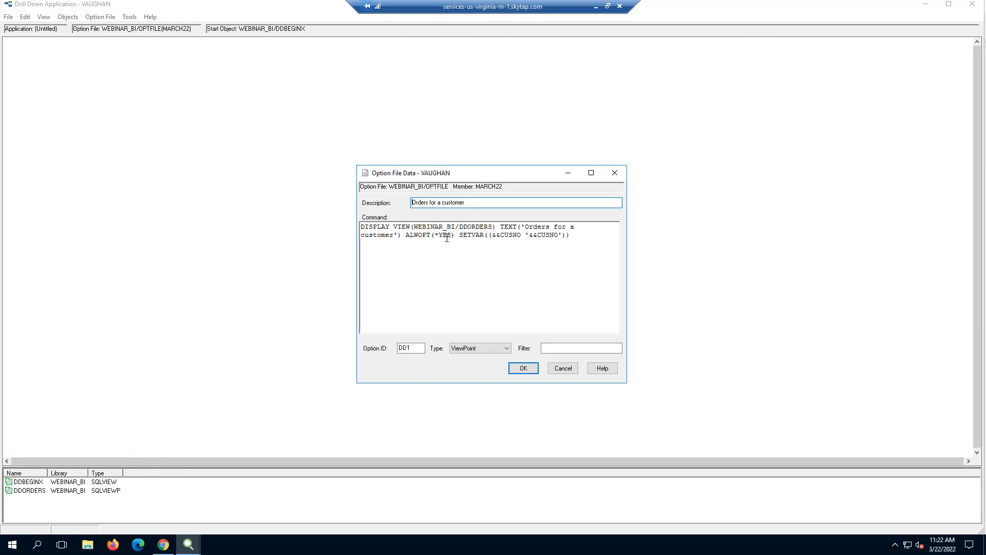
{"action": "left_click_drag", "start_coordinate": [481, 202], "coordinate": [359, 175]}
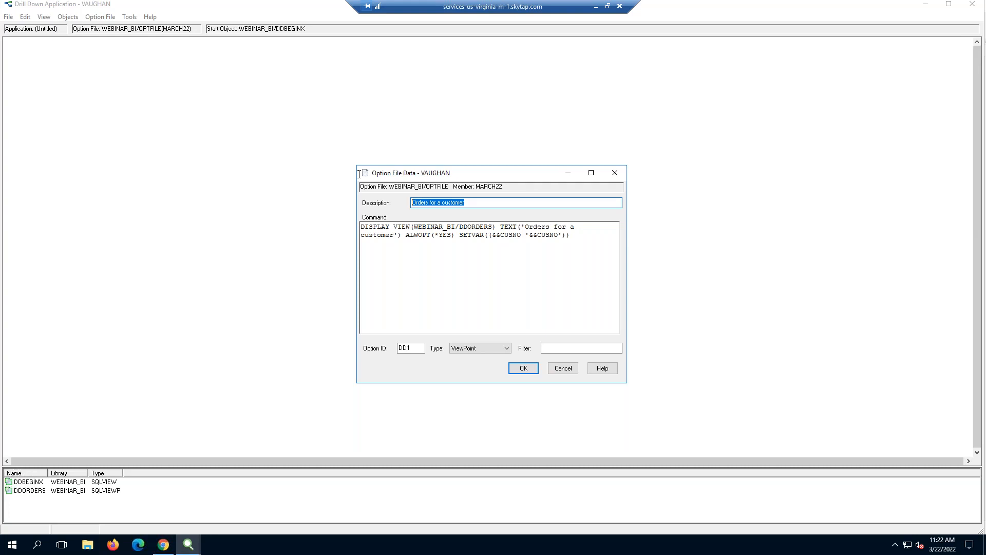
{"action": "type", "text": "VIEW THIS CUSTOMER ORDERS"}
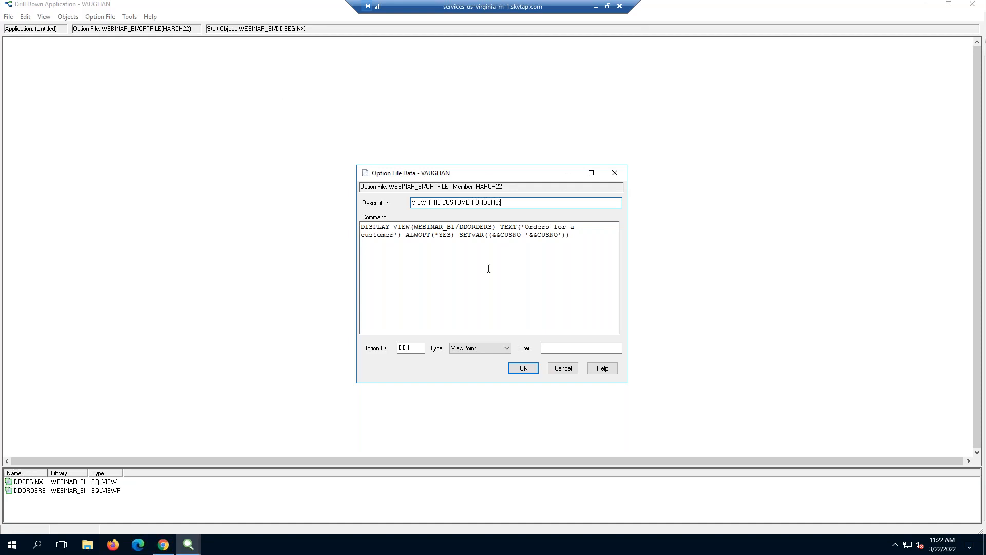
Set the command window title to 'Orders for &&CNAME' and save option DD1
{"action": "left_click", "coordinate": [438, 235]}
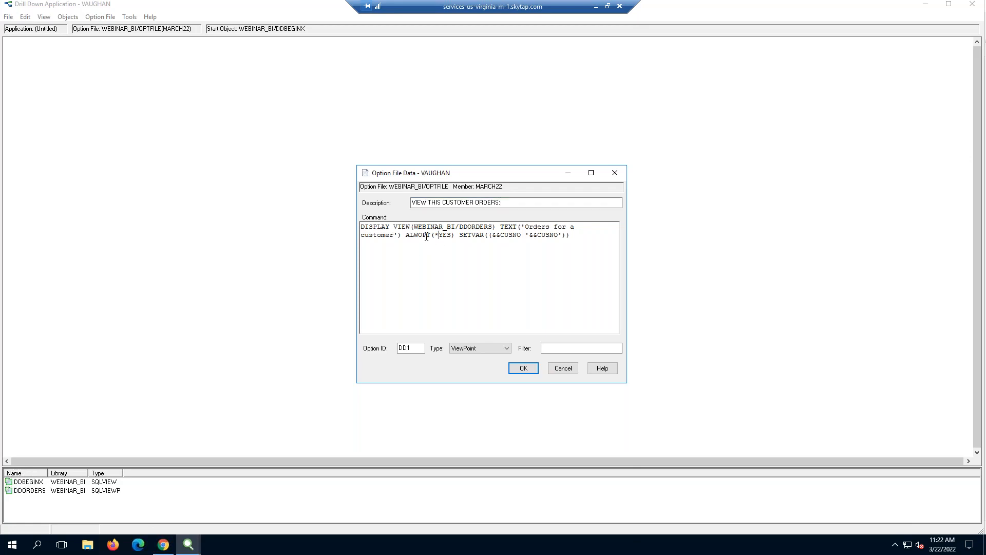
{"action": "left_click_drag", "start_coordinate": [393, 227], "coordinate": [487, 226]}
{"action": "left_click", "coordinate": [549, 253]}
{"action": "left_click", "coordinate": [559, 235]}
{"action": "key", "text": "BackSpace"}
{"action": "key", "text": "BackSpace"}
{"action": "type", "text": "&&CUS"}
{"action": "key", "text": "Delete"}
{"action": "key", "text": "Delete"}
{"action": "key", "text": "Delete"}
{"action": "key", "text": "Delete"}
{"action": "key", "text": "Delete"}
{"action": "key", "text": "Delete"}
{"action": "key", "text": "Delete"}
{"action": "key", "text": "Delete"}
{"action": "key", "text": "Delete"}
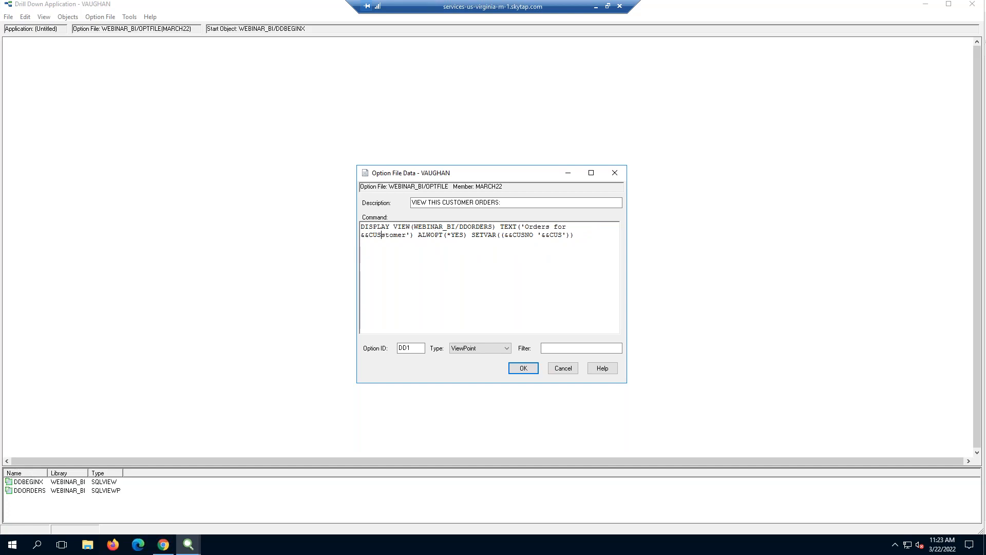
{"action": "key", "text": "Delete"}
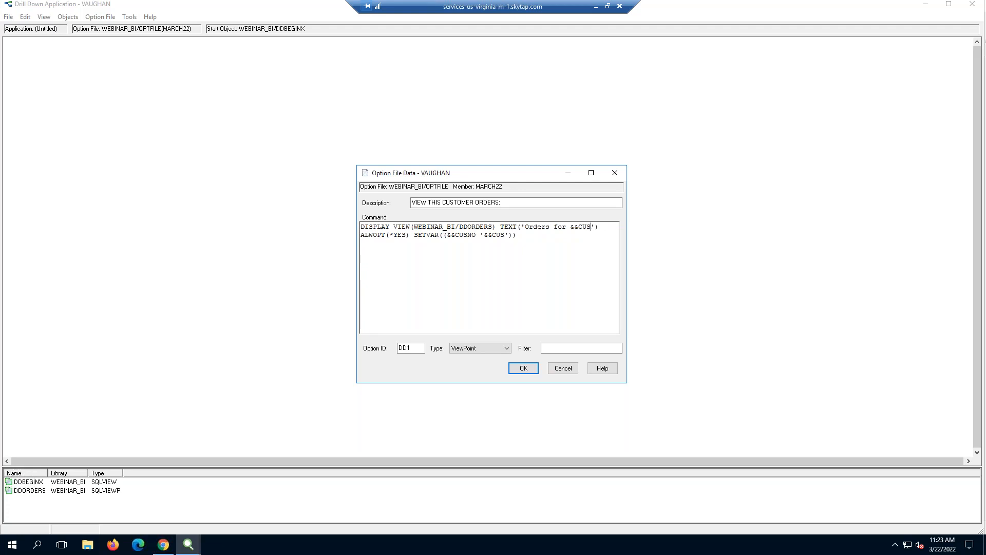
{"action": "key", "text": "BackSpace"}
{"action": "key", "text": "BackSpace"}
{"action": "type", "text": "NAME"}
{"action": "left_click", "coordinate": [520, 370]}
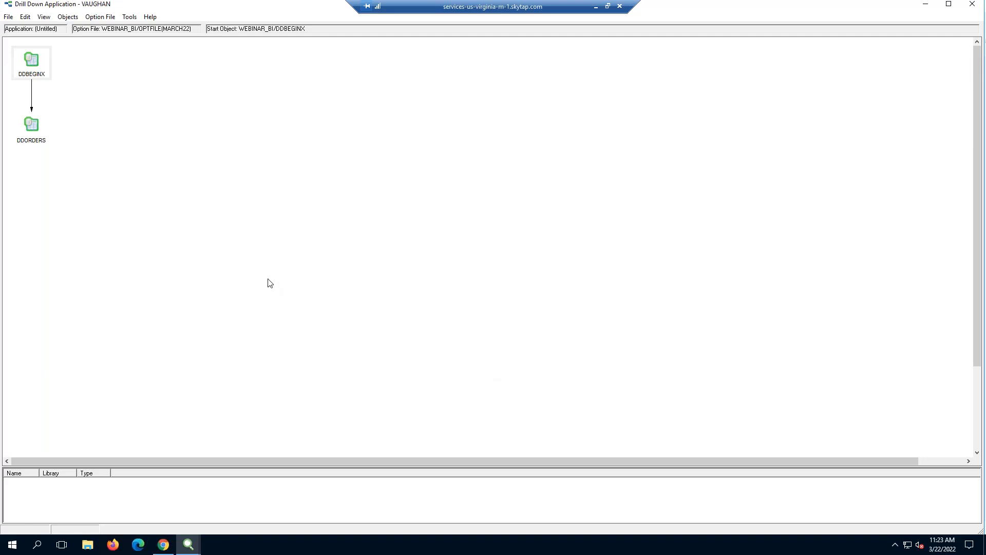
{"action": "left_click", "coordinate": [8, 18]}
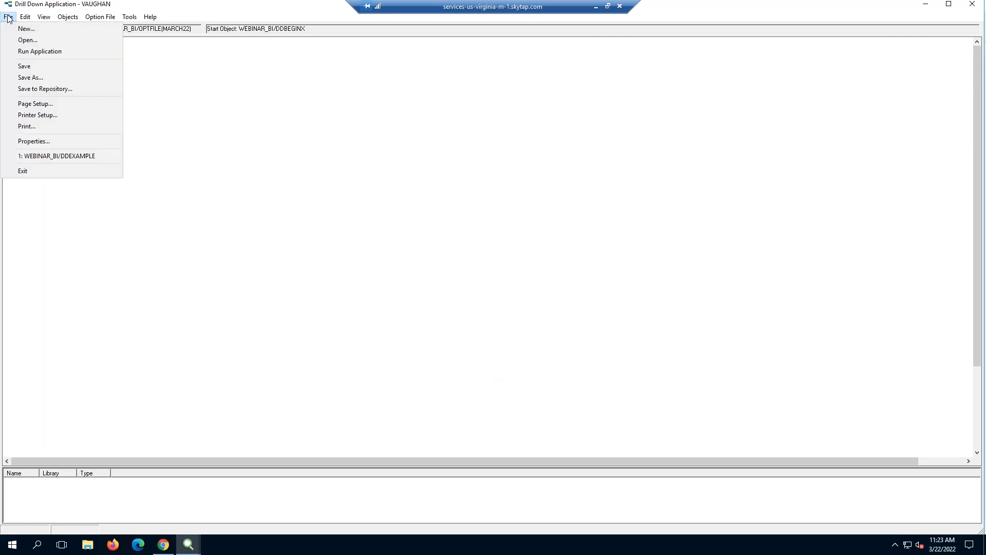
{"action": "left_click", "coordinate": [43, 53]}
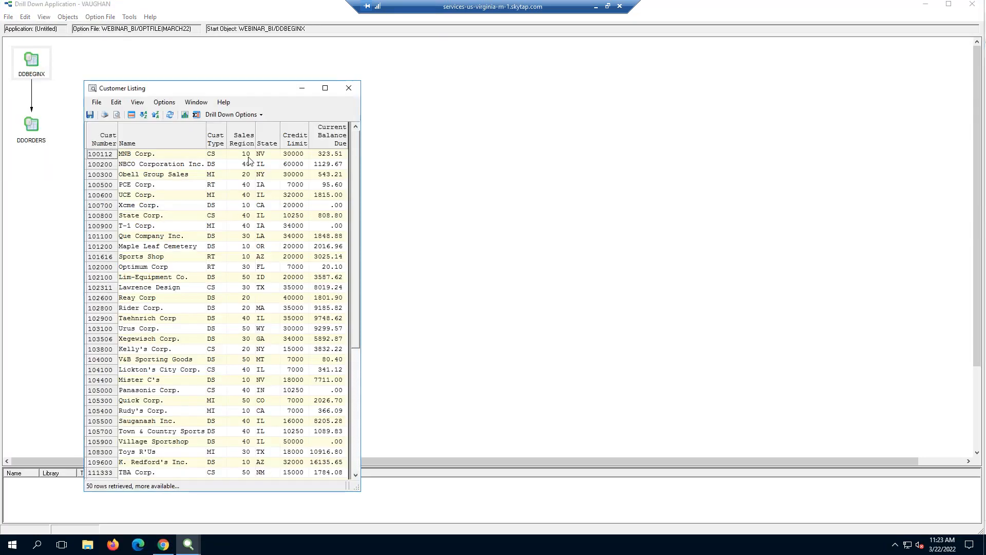
{"action": "left_click_drag", "start_coordinate": [259, 85], "coordinate": [618, 56]}
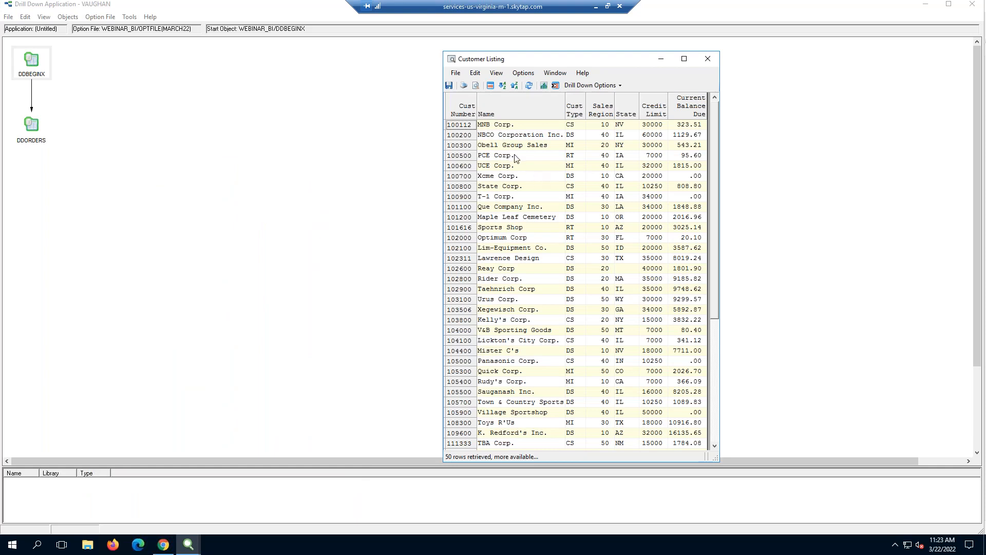
{"action": "right_click", "coordinate": [508, 137]}
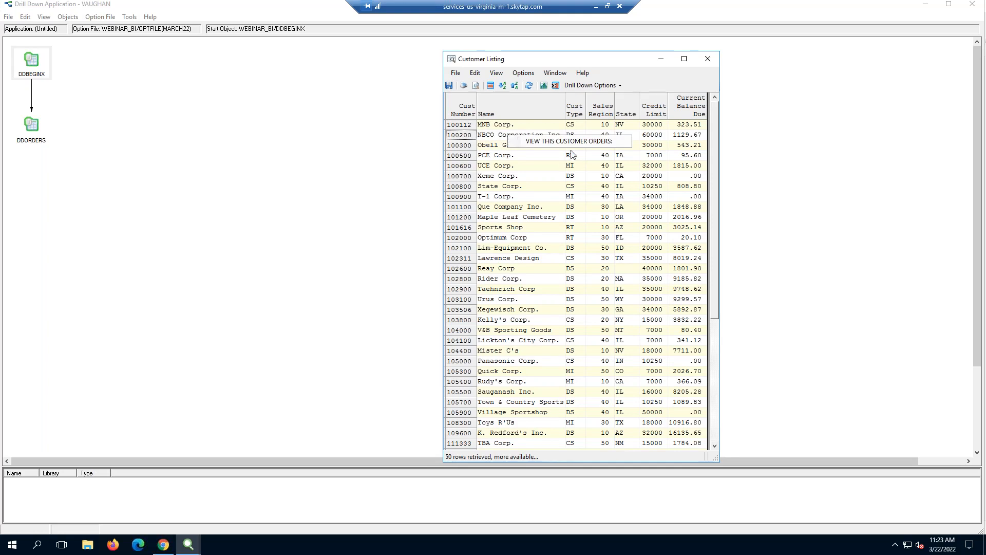
{"action": "left_click", "coordinate": [569, 142]}
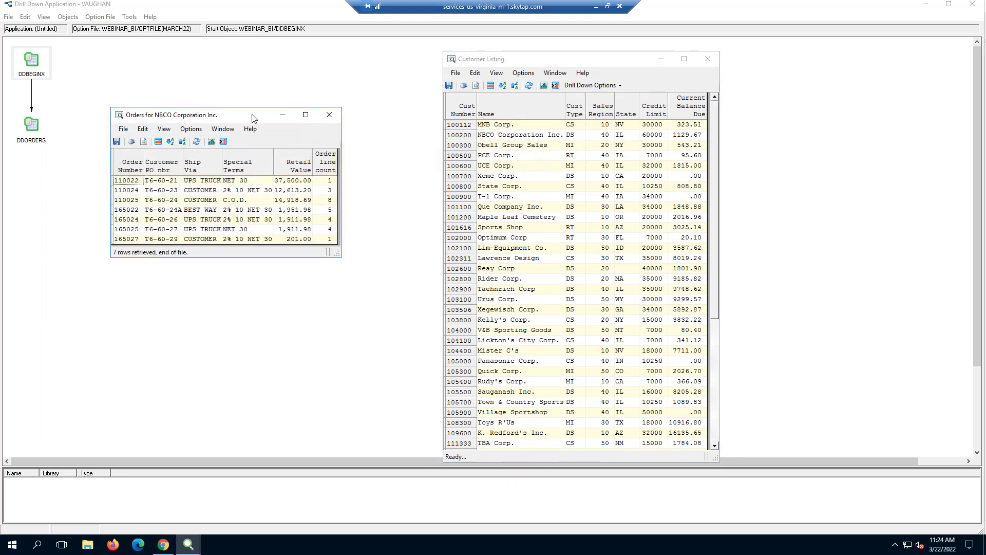
{"action": "left_click_drag", "start_coordinate": [233, 119], "coordinate": [641, 162]}
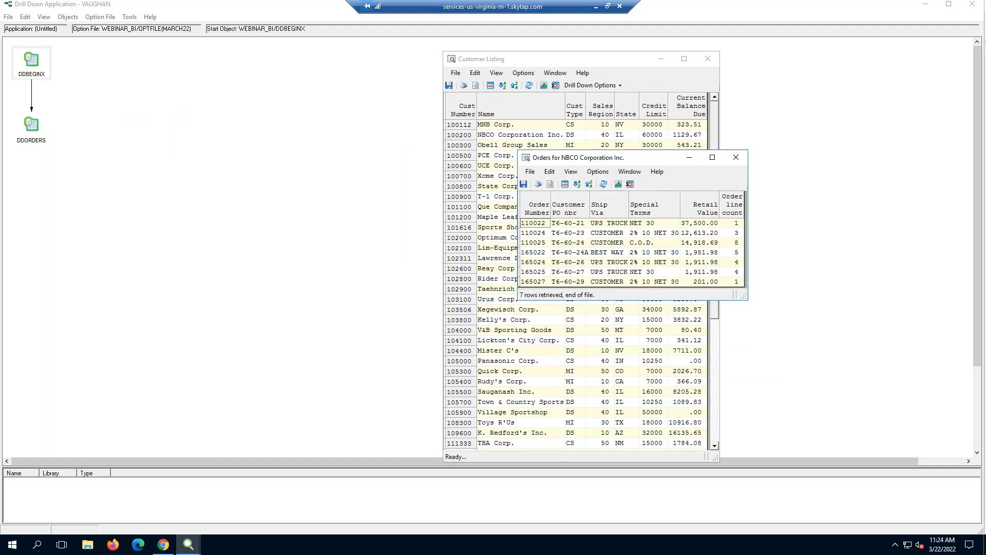
{"action": "left_click", "coordinate": [737, 160]}
{"action": "left_click", "coordinate": [708, 58]}
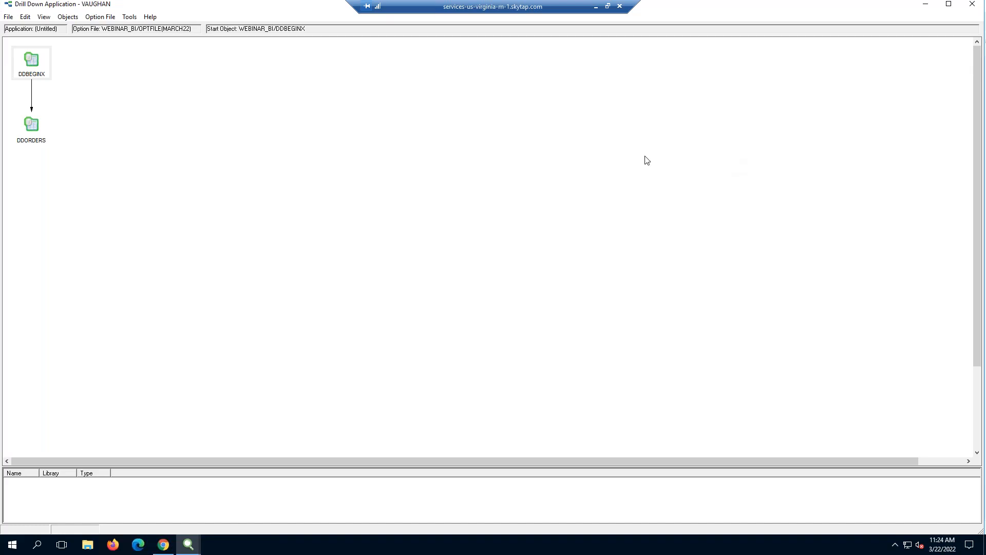
Add the DDORDLINE view from WEBINAR_BI to the diagram beneath DDORDERS
{"action": "right_click", "coordinate": [150, 198]}
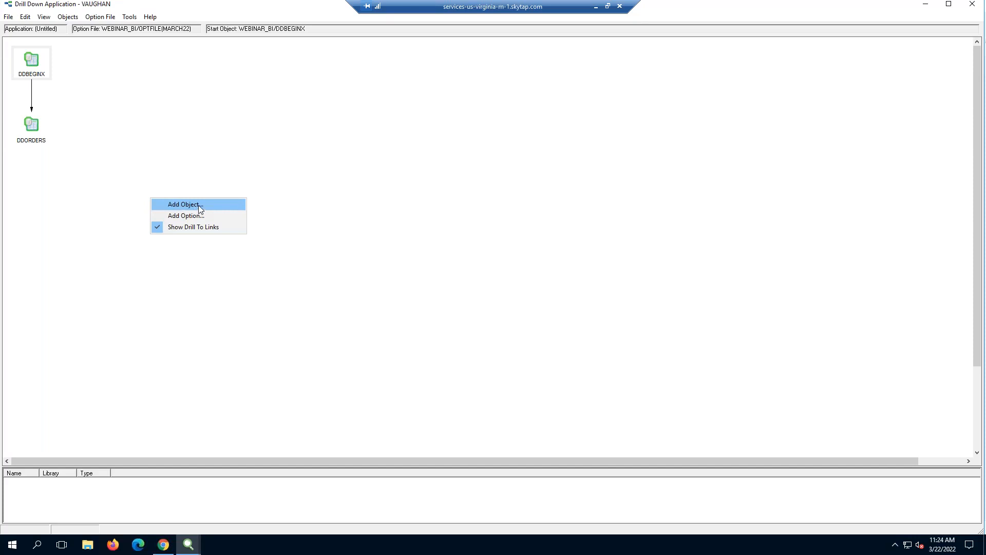
{"action": "left_click", "coordinate": [211, 121]}
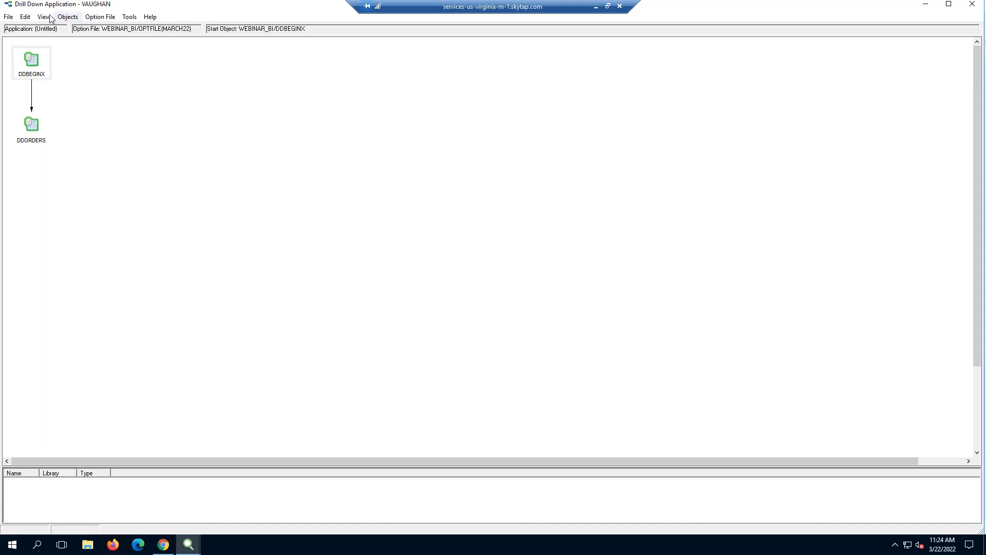
{"action": "left_click", "coordinate": [69, 18]}
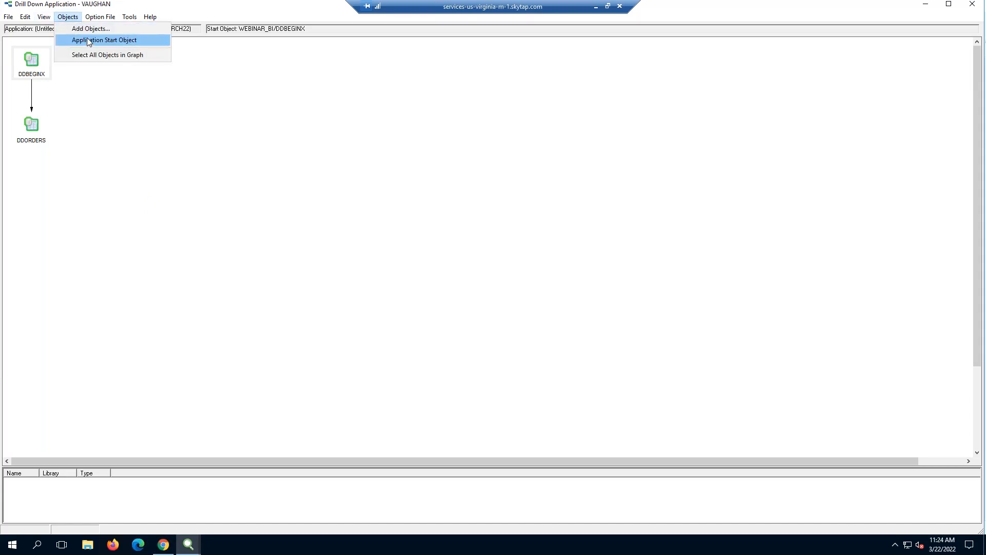
{"action": "left_click", "coordinate": [214, 304]}
{"action": "right_click", "coordinate": [213, 303]}
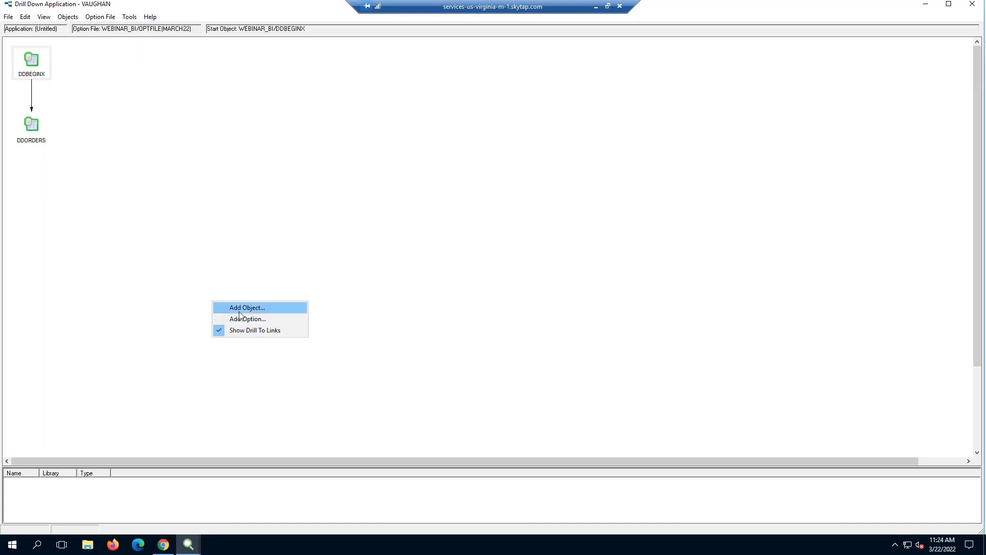
{"action": "left_click", "coordinate": [240, 310]}
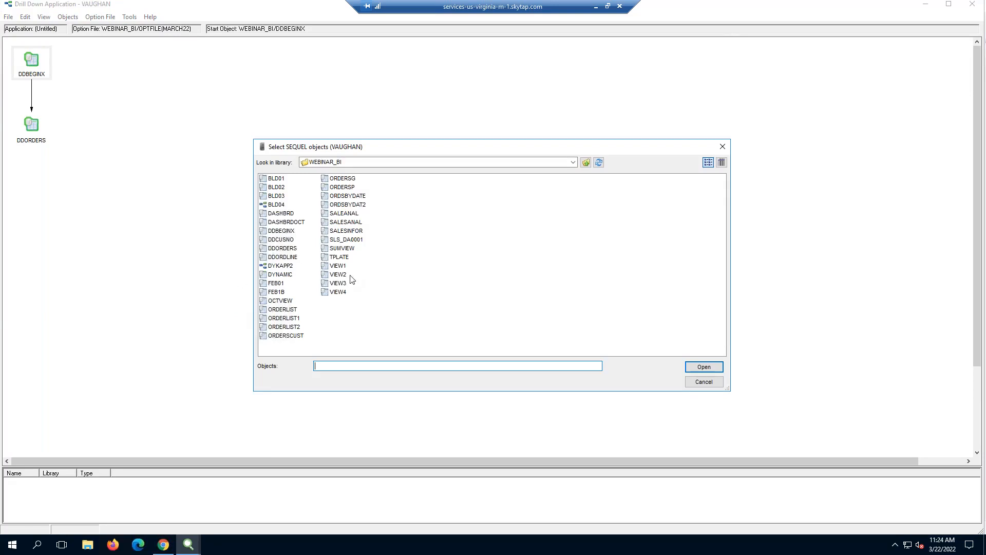
{"action": "left_click", "coordinate": [284, 257]}
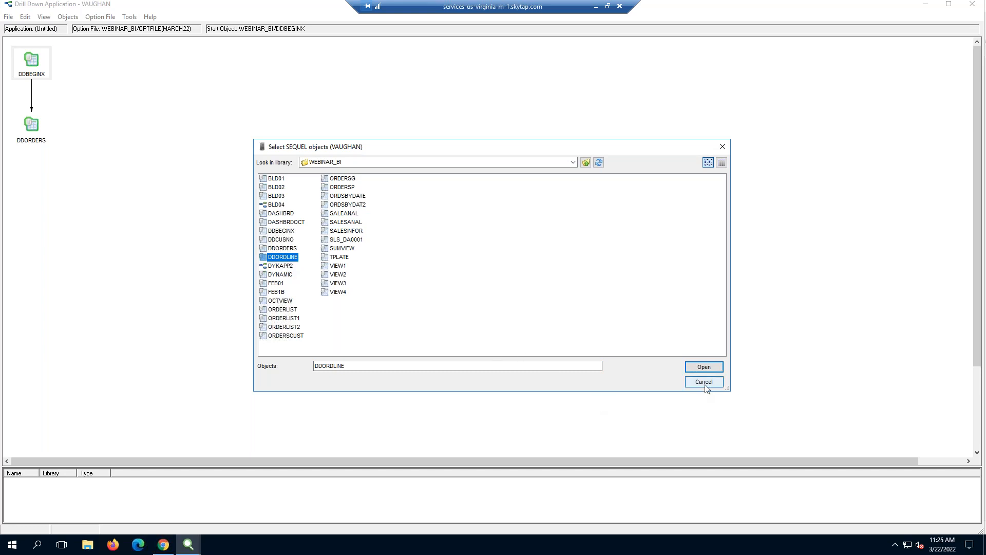
{"action": "left_click", "coordinate": [704, 367]}
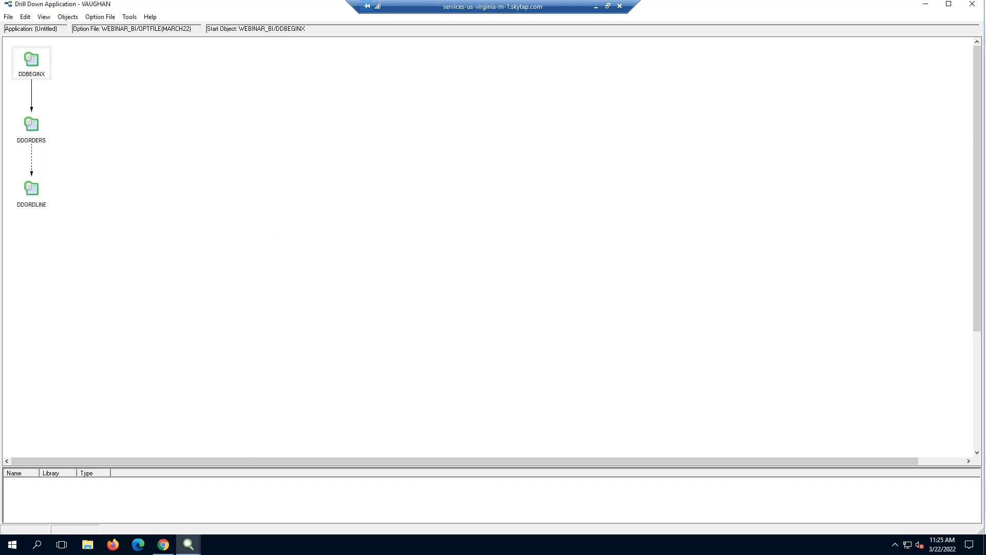
{"action": "scroll", "coordinate": [46, 317], "scroll_direction": "down", "scroll_amount": 1}
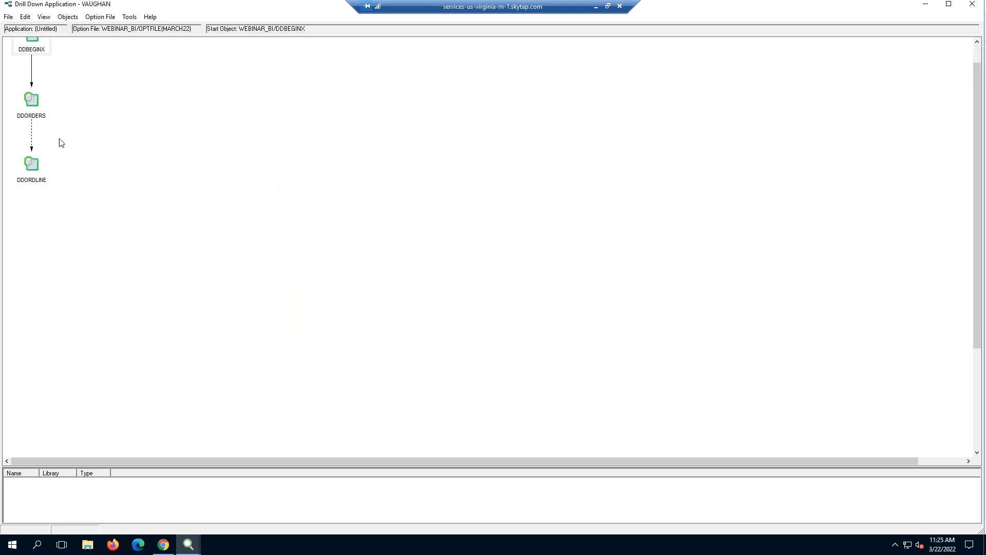
{"action": "scroll", "coordinate": [75, 147], "scroll_direction": "up", "scroll_amount": 1}
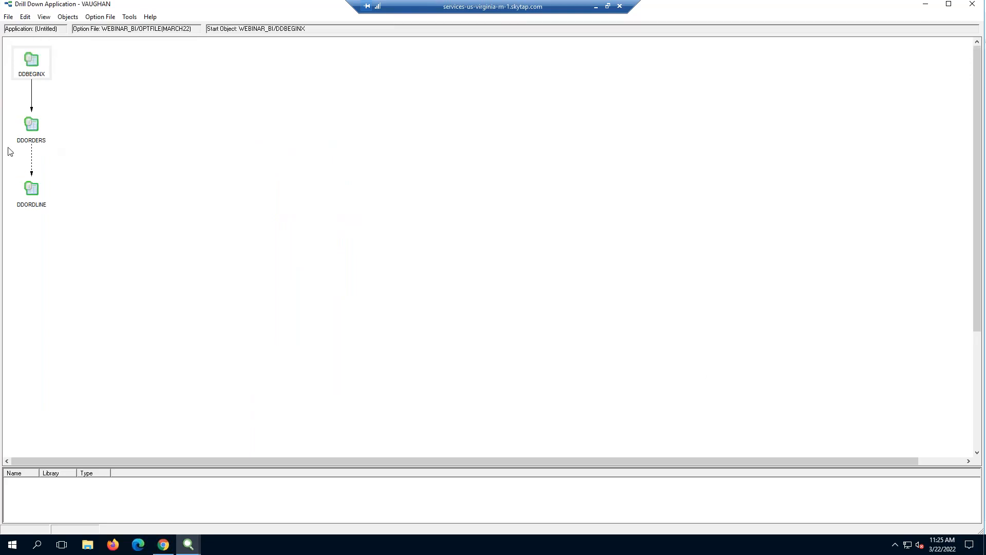
{"action": "right_click", "coordinate": [31, 129]}
{"action": "left_click", "coordinate": [61, 132]}
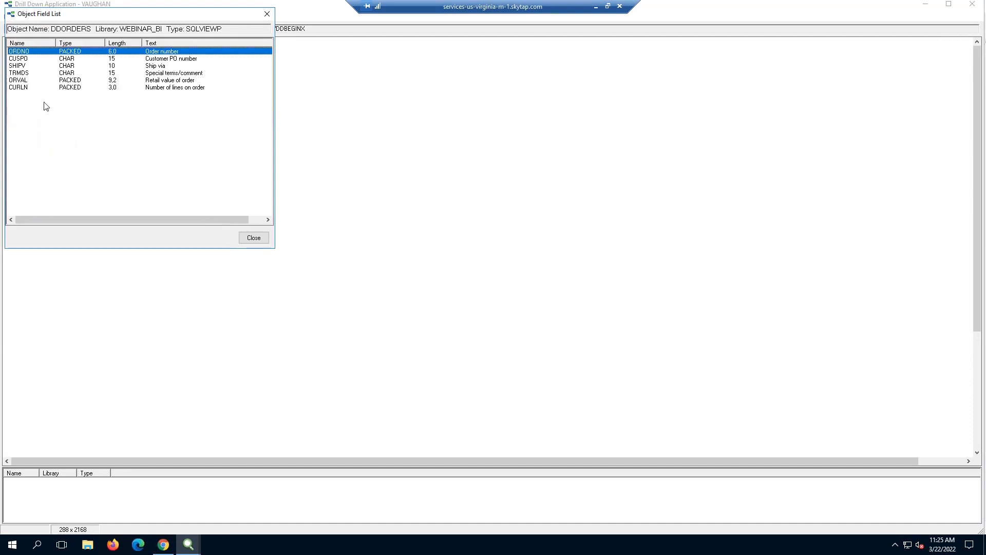
{"action": "left_click", "coordinate": [259, 239]}
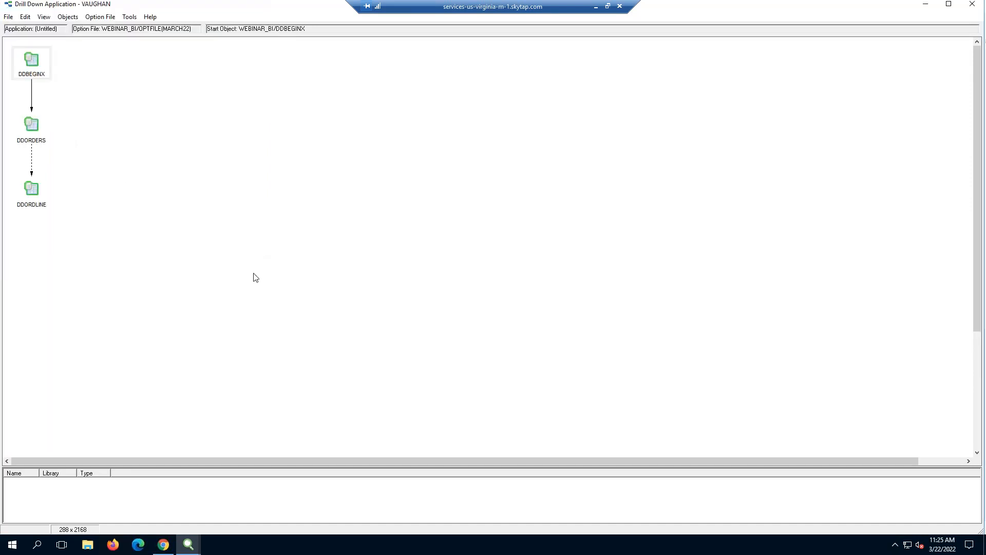
{"action": "right_click", "coordinate": [30, 189]}
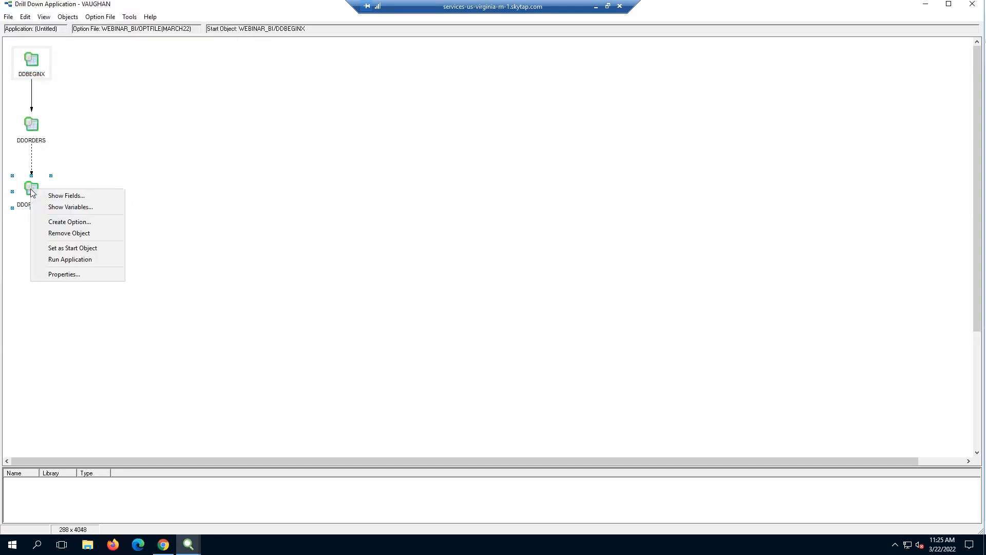
{"action": "left_click", "coordinate": [65, 208]}
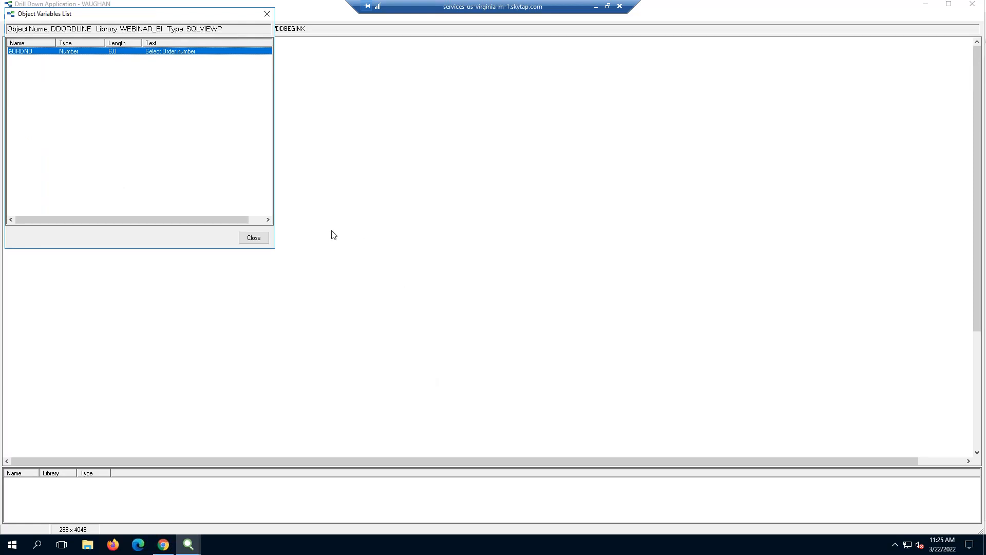
{"action": "left_click", "coordinate": [247, 239]}
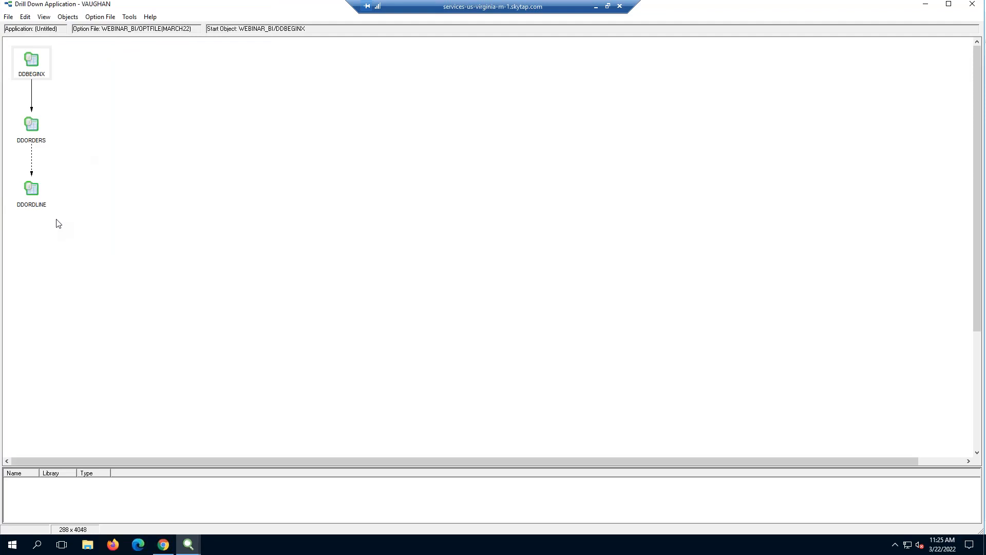
{"action": "right_click", "coordinate": [33, 191]}
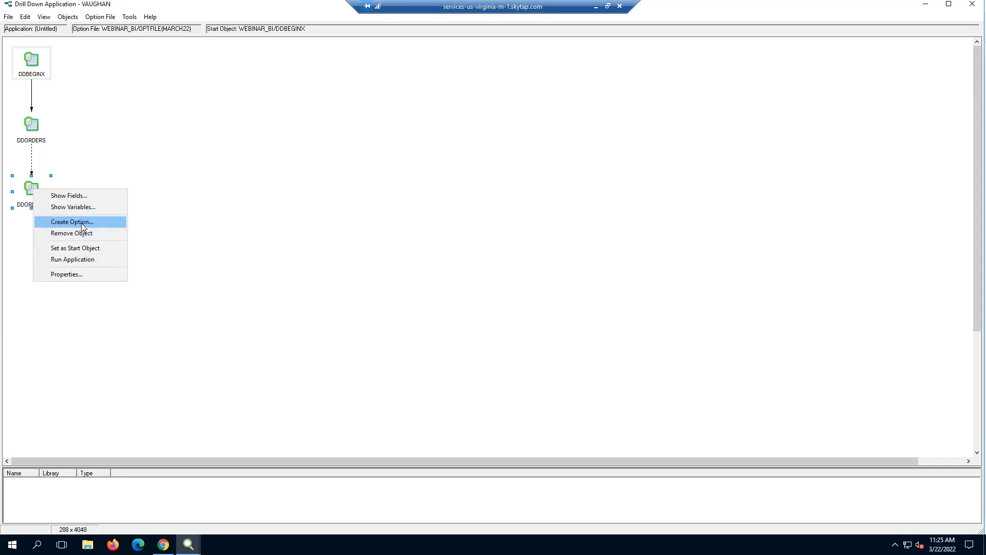
Create a DDORDLINE option described 'VIW LINE ITEMS FOR THIS ORDER'
{"action": "left_click", "coordinate": [72, 222]}
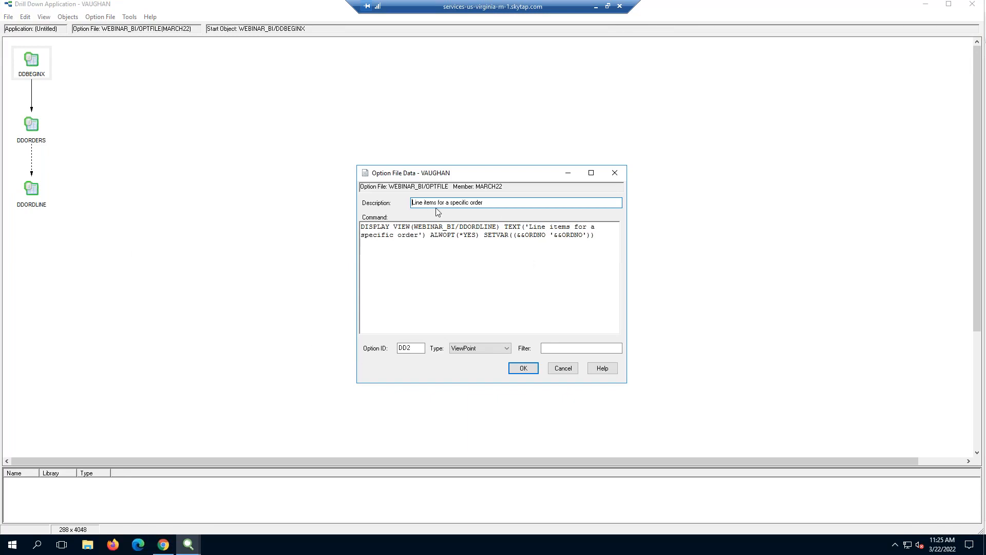
{"action": "left_click_drag", "start_coordinate": [494, 201], "coordinate": [391, 190]}
{"action": "type", "text": "view"}
{"action": "key", "text": "BackSpace"}
{"action": "key", "text": "BackSpace"}
{"action": "type", "text": "IW LINE ITEMS FOR THIS ORDER"}
Change the command title to 'Line items for order # &&ORDNO' and save option DD2
{"action": "left_click", "coordinate": [590, 227]}
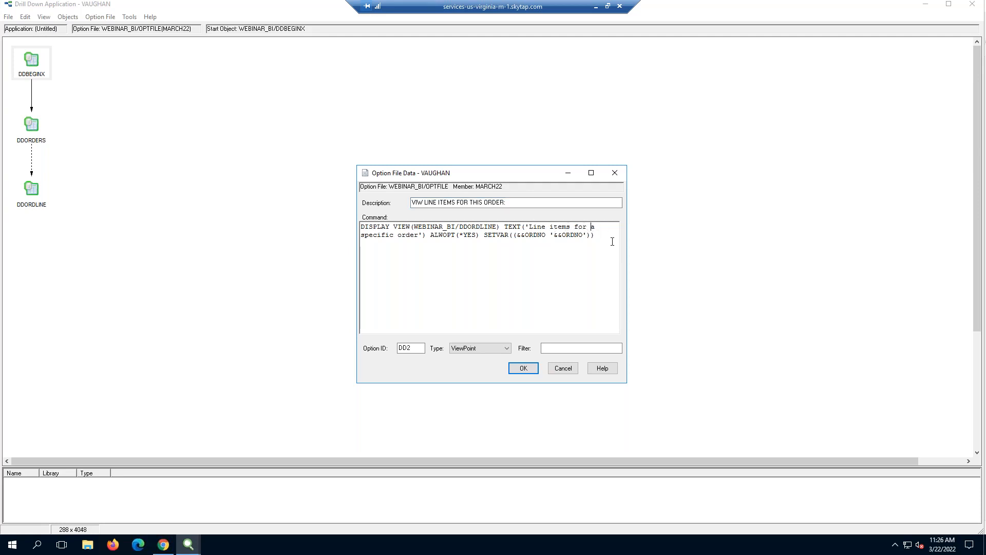
{"action": "key", "text": "Delete"}
{"action": "key", "text": "Delete"}
{"action": "key", "text": "Delete"}
{"action": "key", "text": "Delete"}
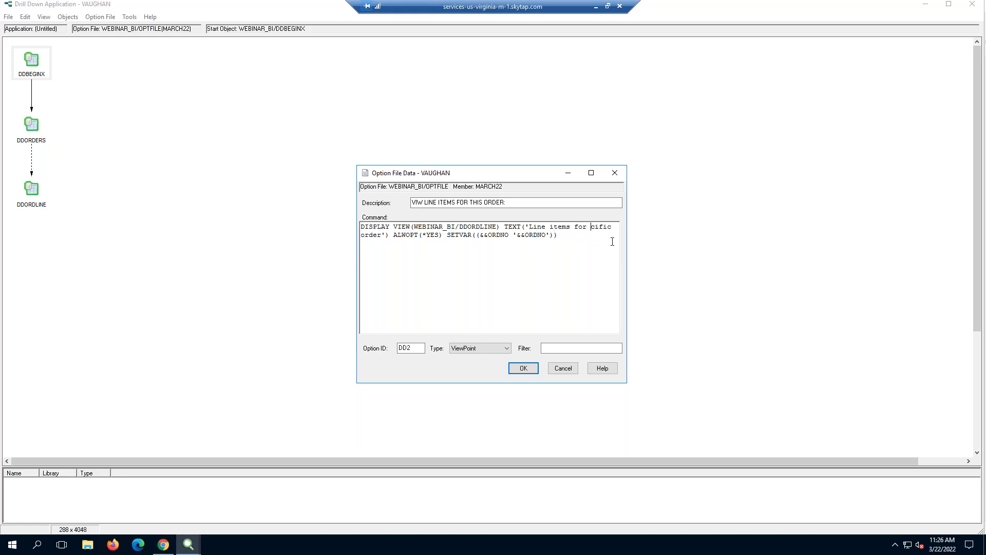
{"action": "key", "text": "Delete"}
{"action": "key", "text": "Delete"}
{"action": "key", "text": "Delete"}
{"action": "key", "text": "Delete"}
{"action": "type", "text": "# "}
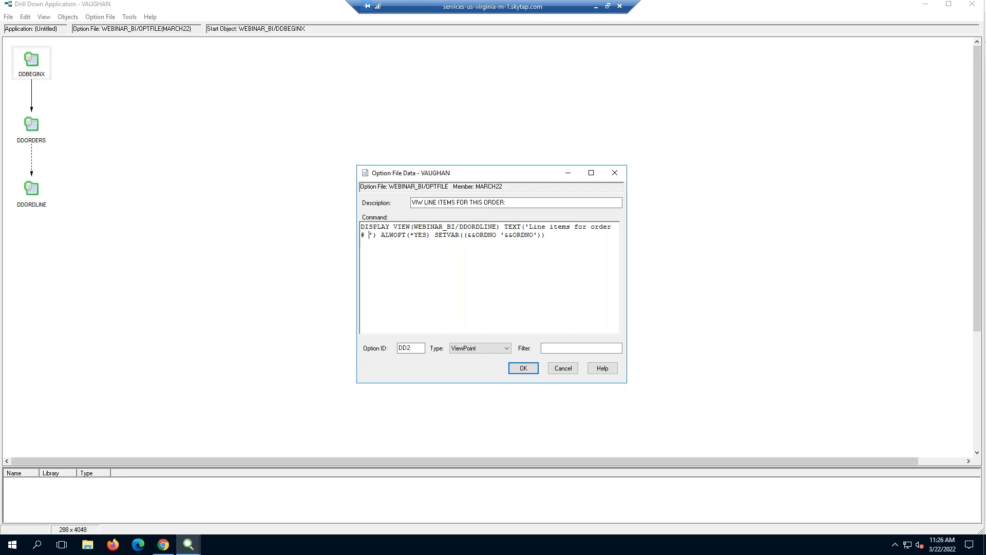
{"action": "type", "text": "&&ORD"}
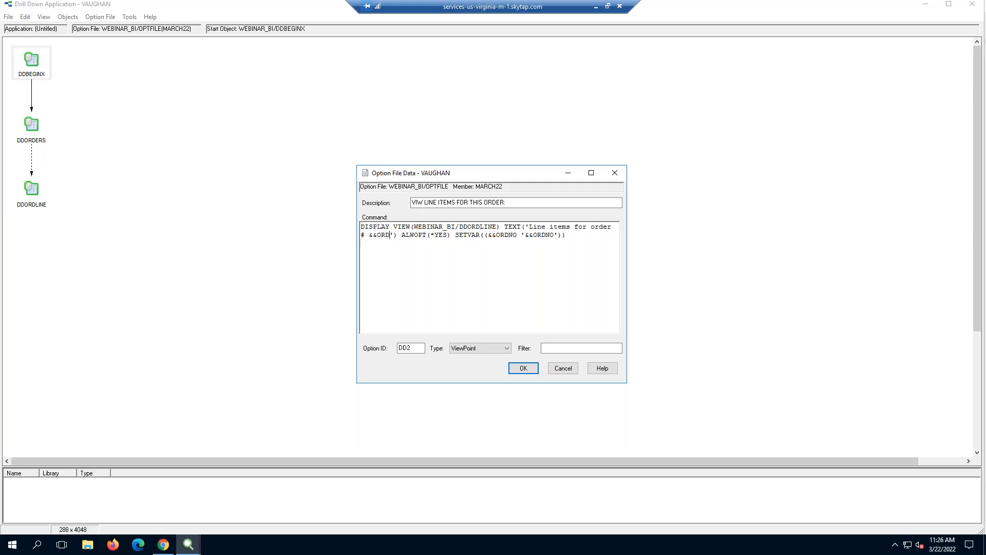
{"action": "type", "text": "NO"}
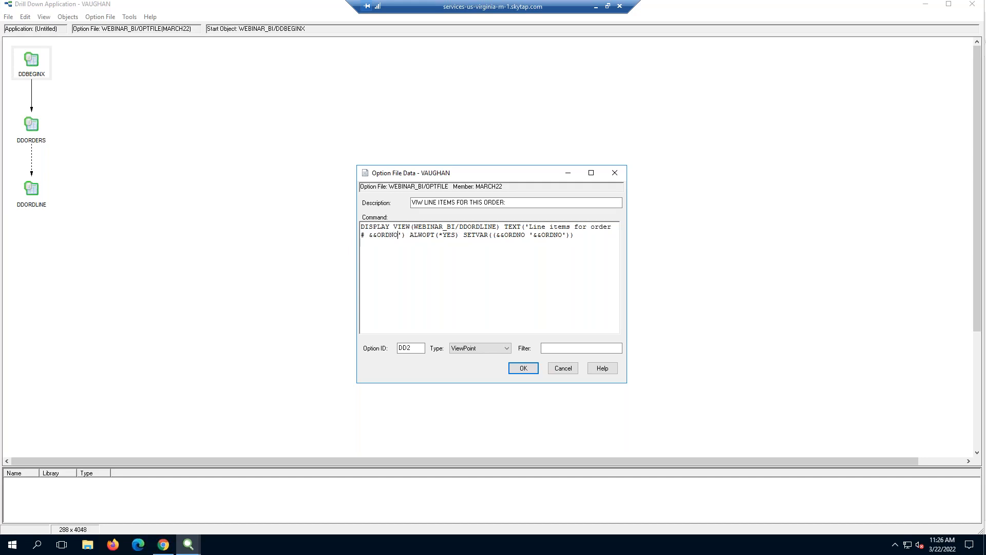
{"action": "left_click", "coordinate": [523, 368]}
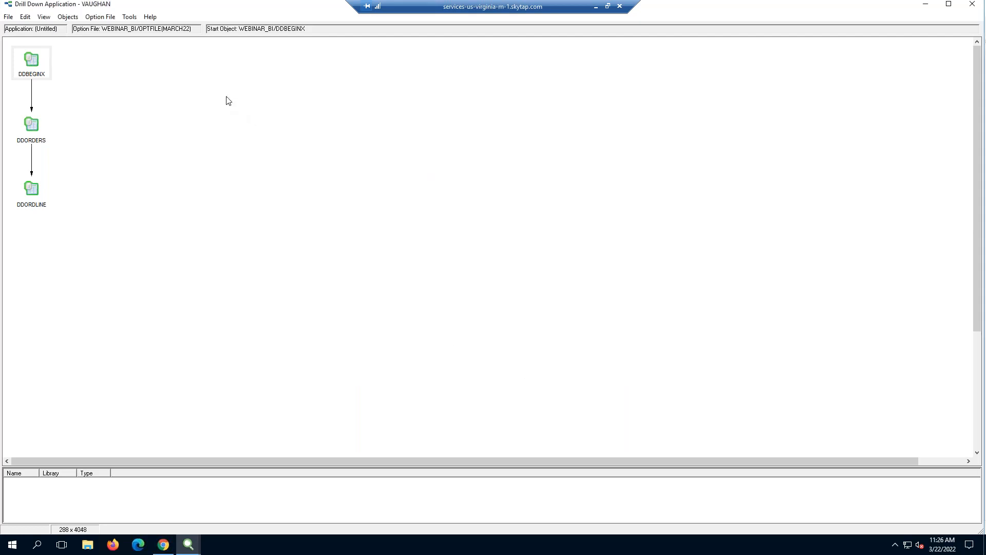
{"action": "left_click", "coordinate": [8, 18]}
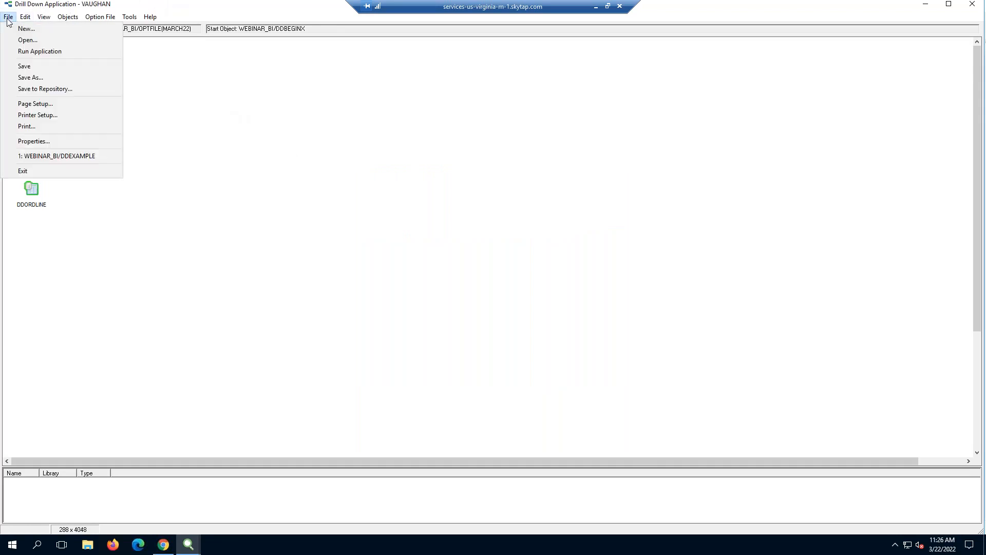
{"action": "left_click", "coordinate": [25, 54]}
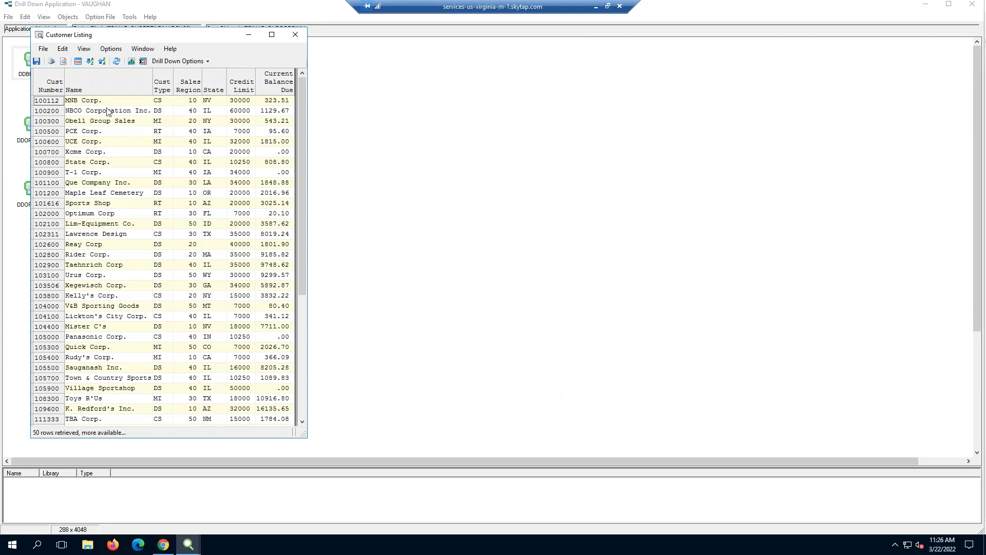
{"action": "right_click", "coordinate": [105, 113]}
{"action": "left_click", "coordinate": [130, 122]}
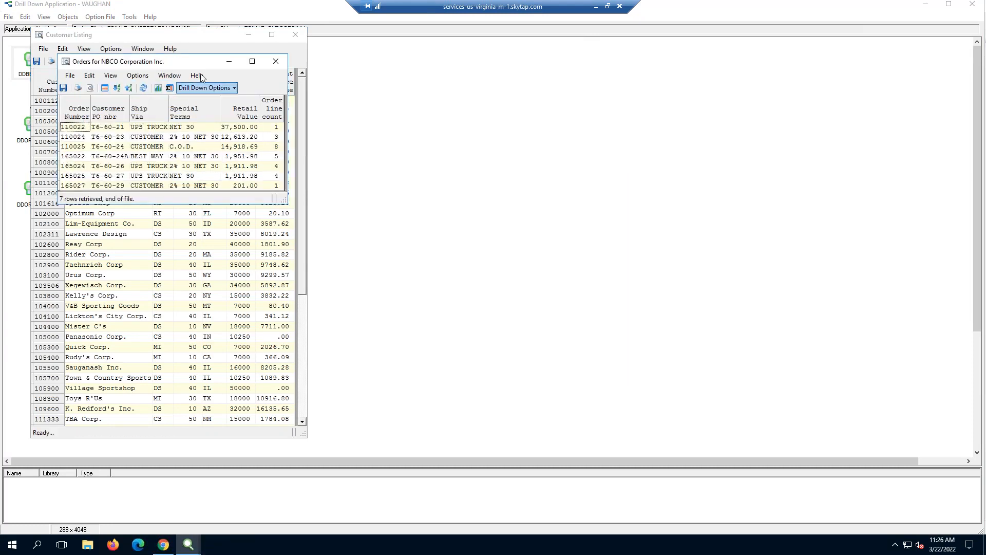
{"action": "left_click_drag", "start_coordinate": [181, 61], "coordinate": [415, 167]}
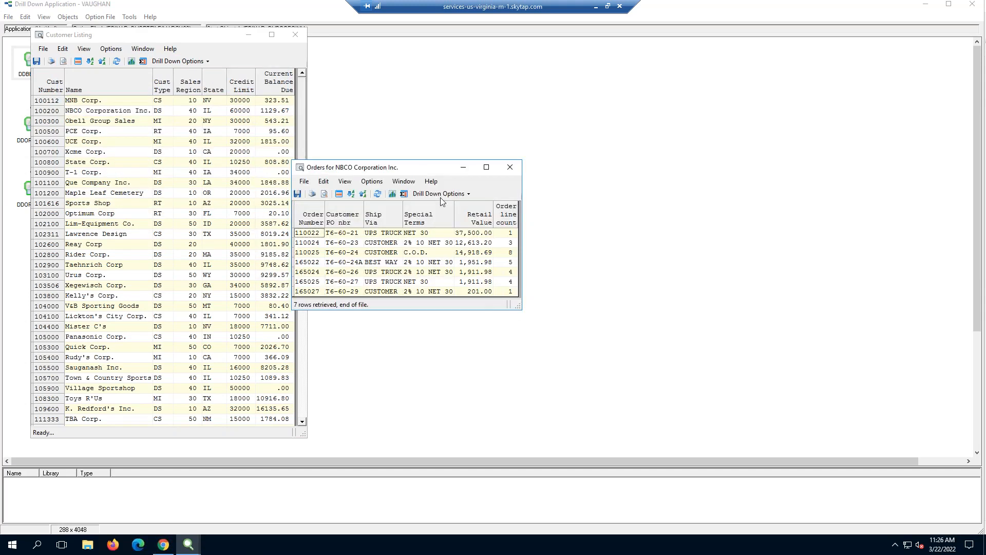
{"action": "right_click", "coordinate": [352, 255]}
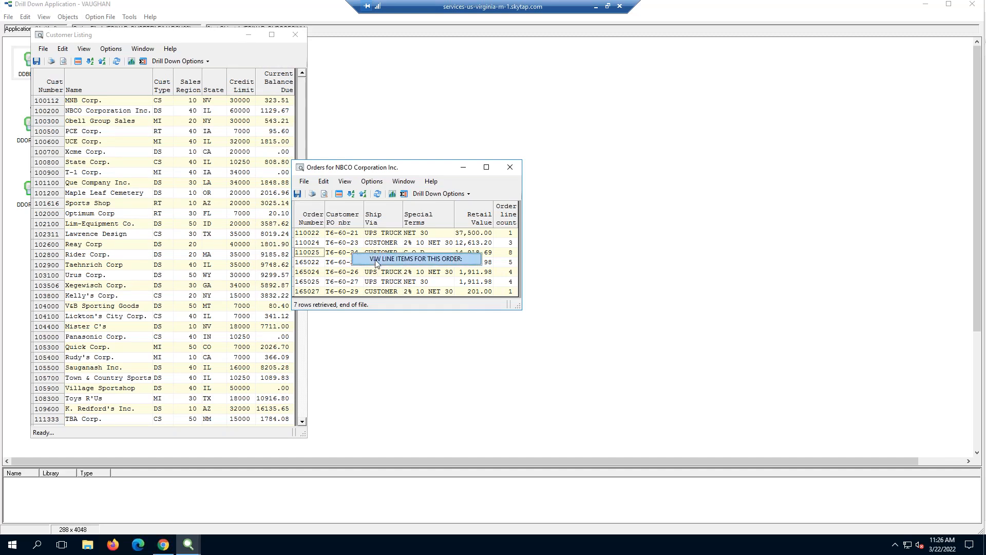
{"action": "left_click", "coordinate": [377, 259]}
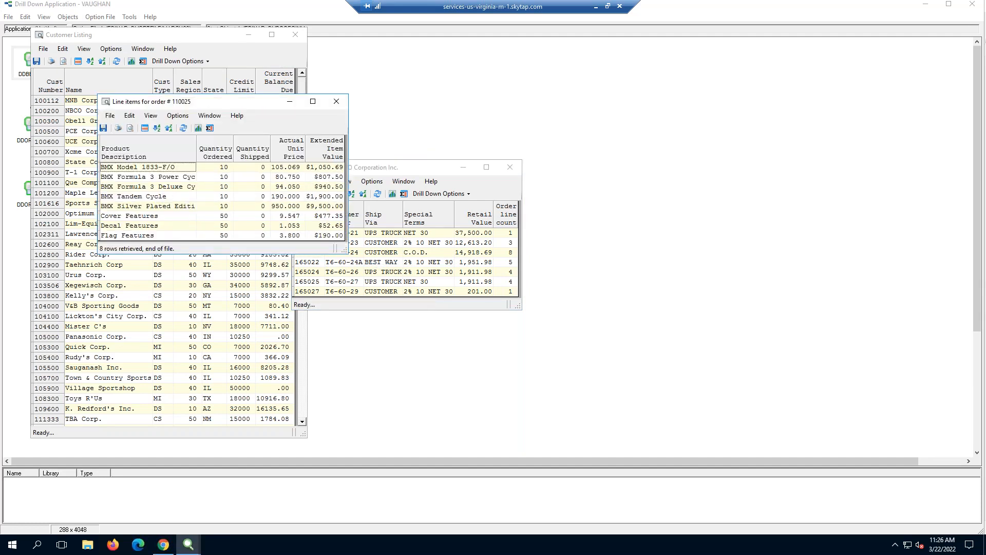
{"action": "left_click_drag", "start_coordinate": [229, 101], "coordinate": [711, 267]}
{"action": "left_click_drag", "start_coordinate": [444, 169], "coordinate": [507, 182]}
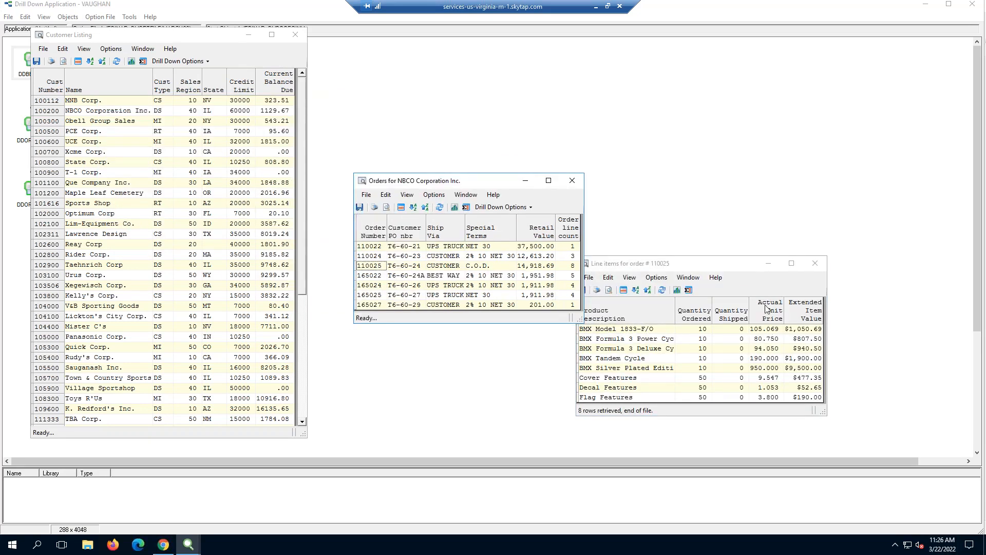
{"action": "left_click", "coordinate": [817, 265]}
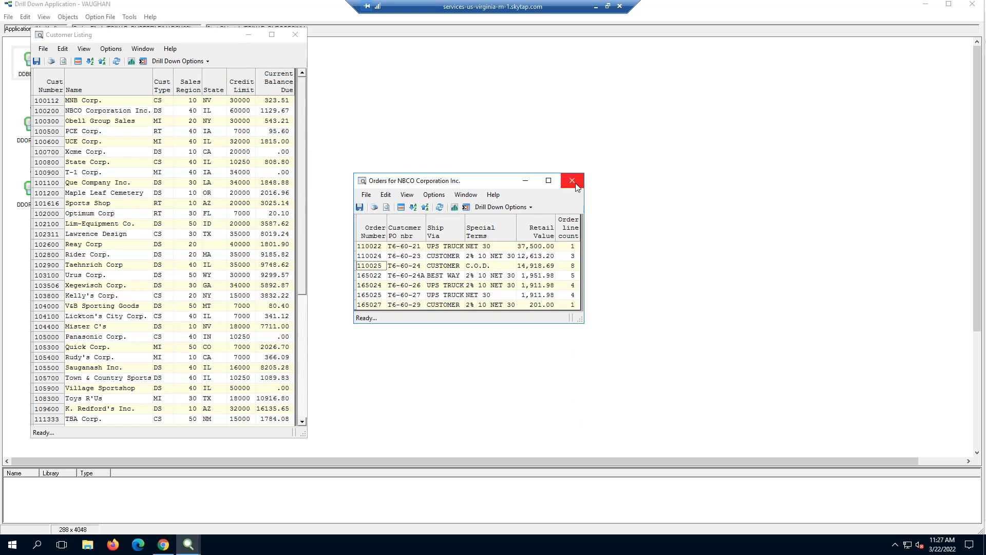
{"action": "left_click", "coordinate": [572, 180]}
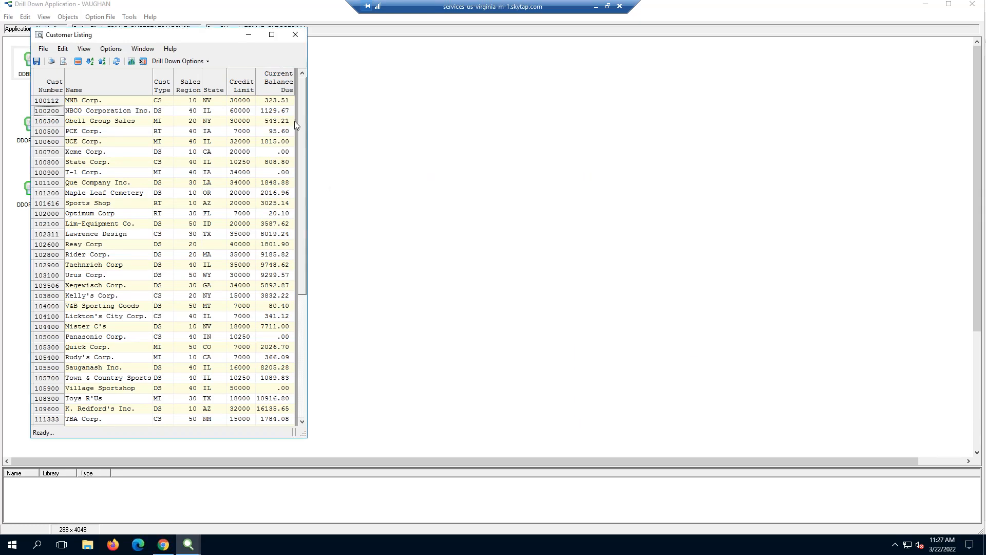
{"action": "left_click", "coordinate": [295, 34]}
Save the application as DDEXAMPLE in WEBINAR_BI and acknowledge the confirmation
{"action": "left_click", "coordinate": [8, 16]}
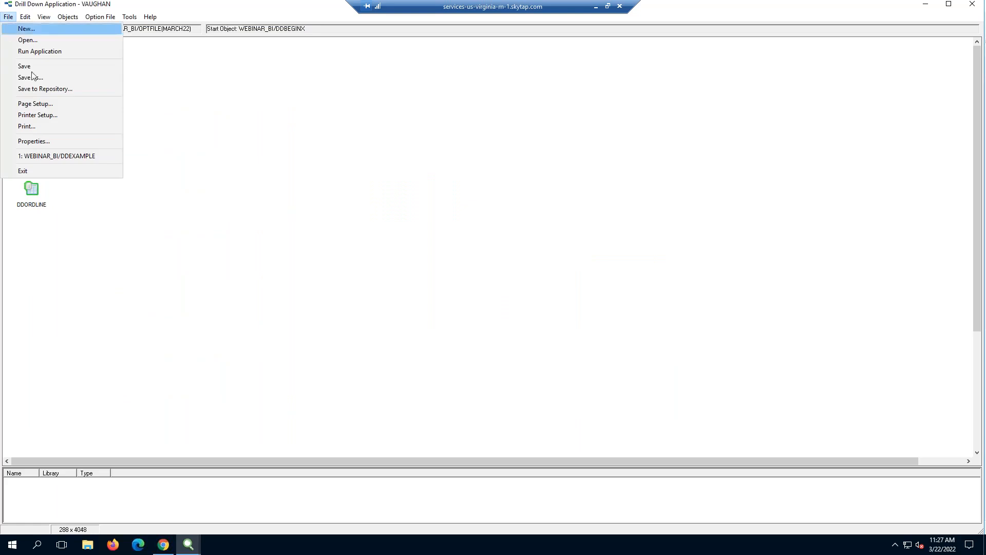
{"action": "left_click", "coordinate": [33, 77]}
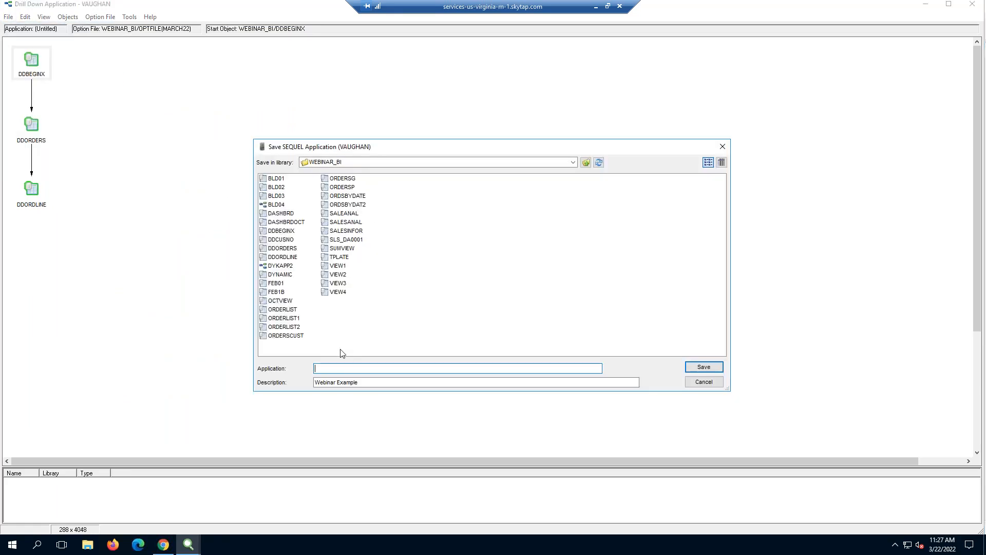
{"action": "type", "text": "DEM"}
{"action": "key", "text": "BackSpace"}
{"action": "key", "text": "BackSpace"}
{"action": "type", "text": "DEXANPLE"}
{"action": "key", "text": "BackSpace"}
{"action": "key", "text": "BackSpace"}
{"action": "key", "text": "BackSpace"}
{"action": "key", "text": "BackSpace"}
{"action": "type", "text": "MPLE"}
{"action": "left_click", "coordinate": [703, 367]}
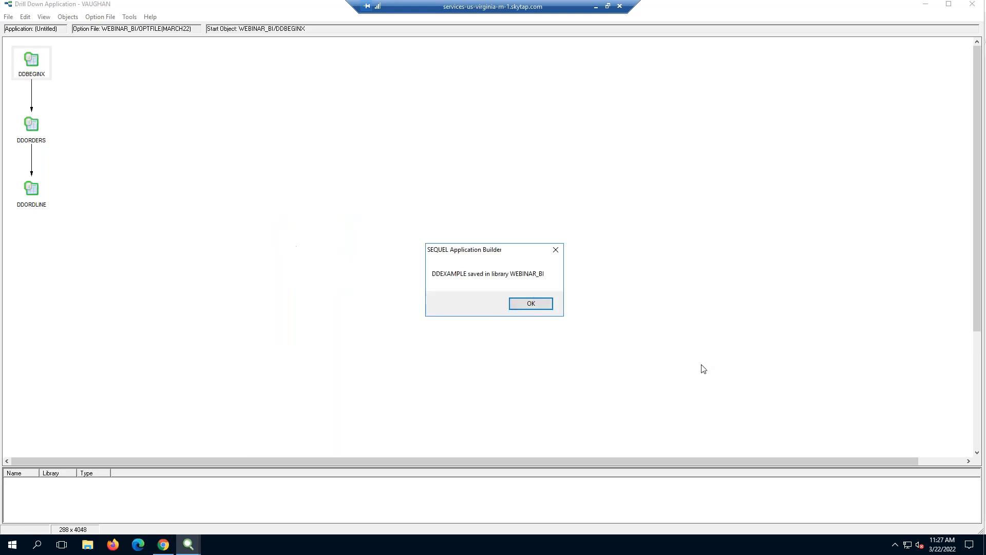
{"action": "left_click", "coordinate": [531, 305]}
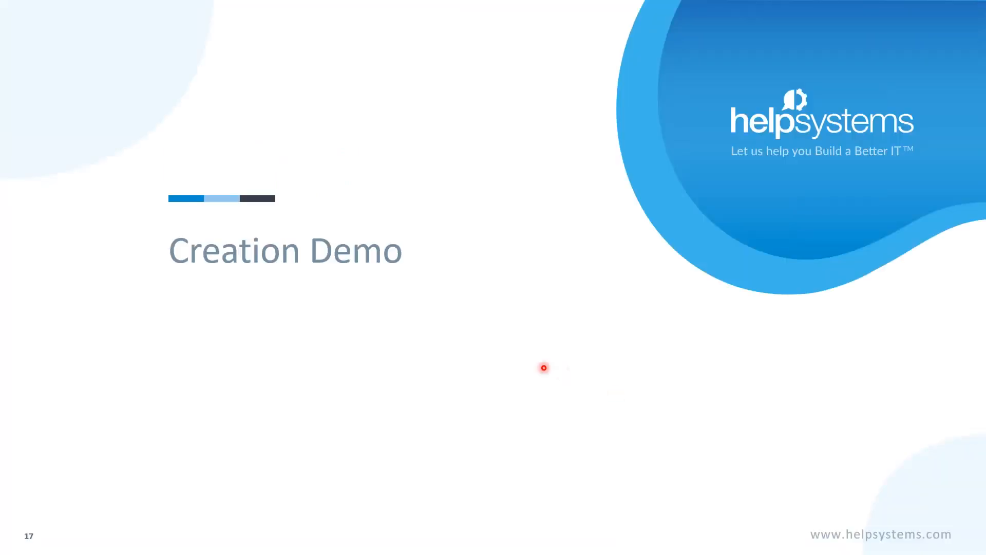
Advance the slides to slide 18, The End User Experience
{"action": "key", "text": "Right"}
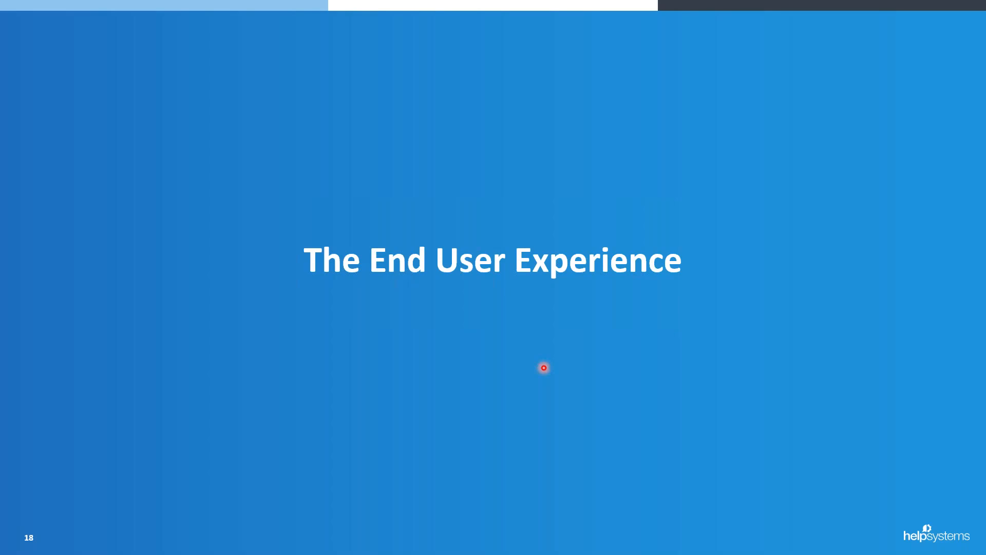
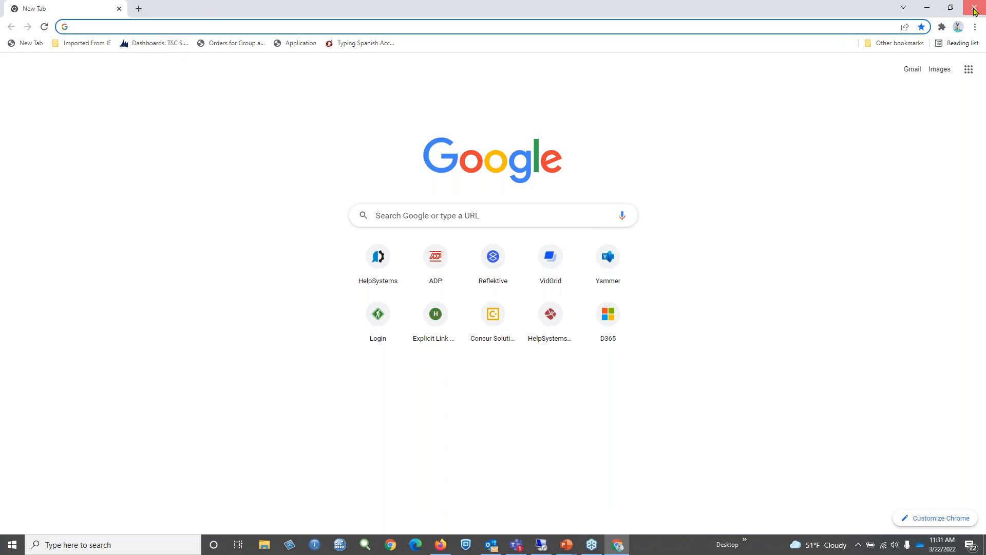
Close the browser and advance the slideshow to the End User Experience Demo slide
{"action": "left_click", "coordinate": [975, 9]}
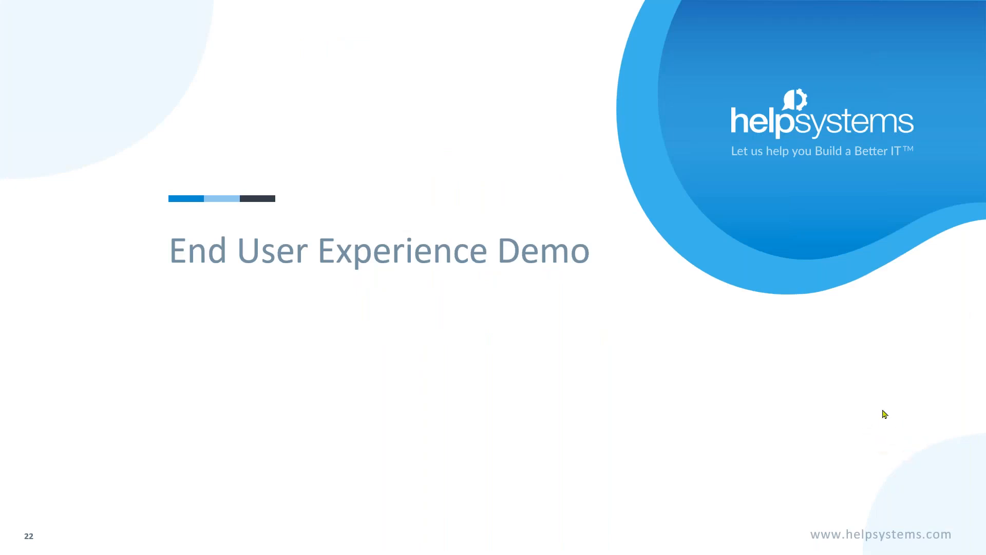
{"action": "left_click", "coordinate": [819, 282]}
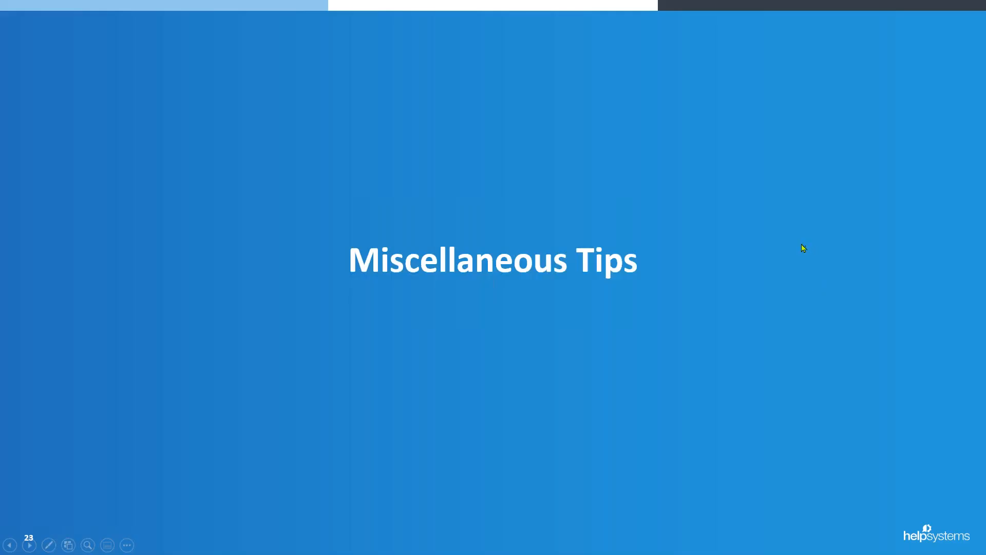
{"action": "scroll", "coordinate": [799, 243], "scroll_direction": "up", "scroll_amount": 2}
{"action": "scroll", "coordinate": [791, 242], "scroll_direction": "down", "scroll_amount": 1}
Switch to the remote desktop and minimize the Drill Down and ViewPoint windows
{"action": "key", "text": "alt+Tab"}
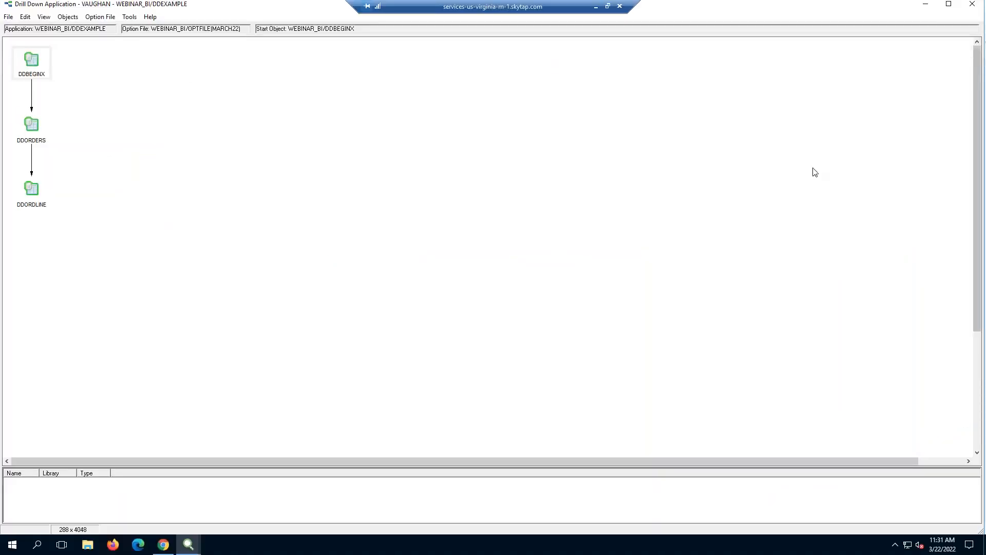
{"action": "left_click", "coordinate": [926, 8]}
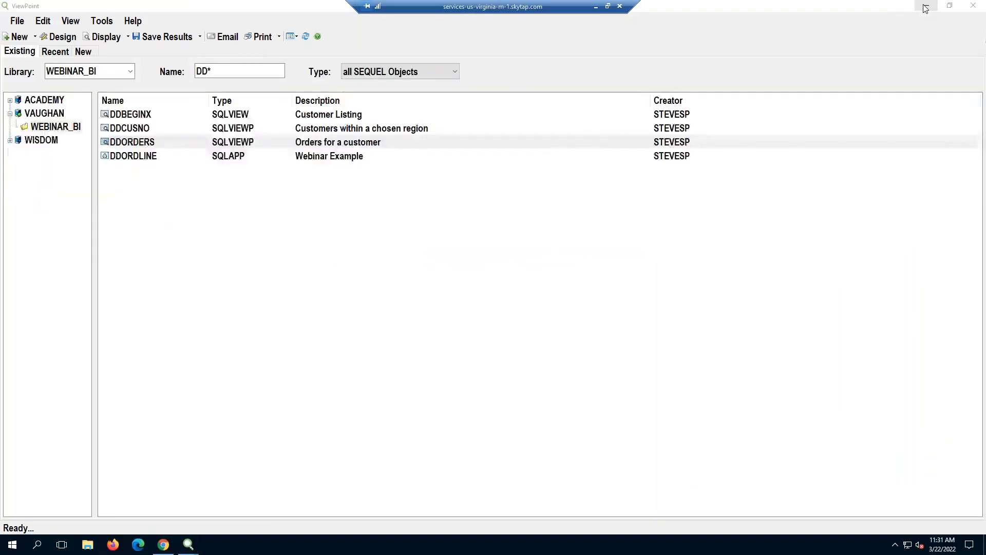
{"action": "left_click", "coordinate": [926, 6]}
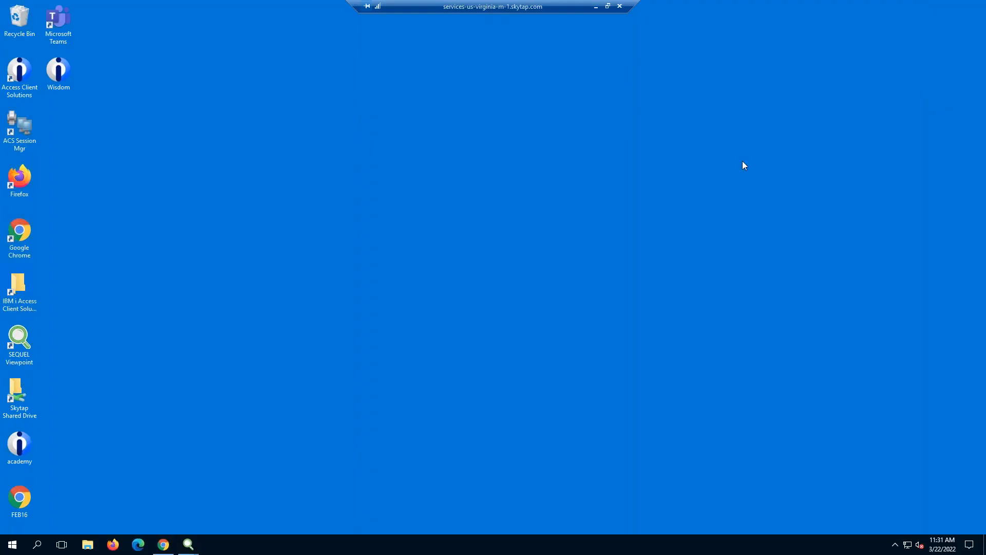
Open the SWI on VAUGHAN bookmark in Chrome and sign in with the username and password
{"action": "left_click", "coordinate": [164, 547]}
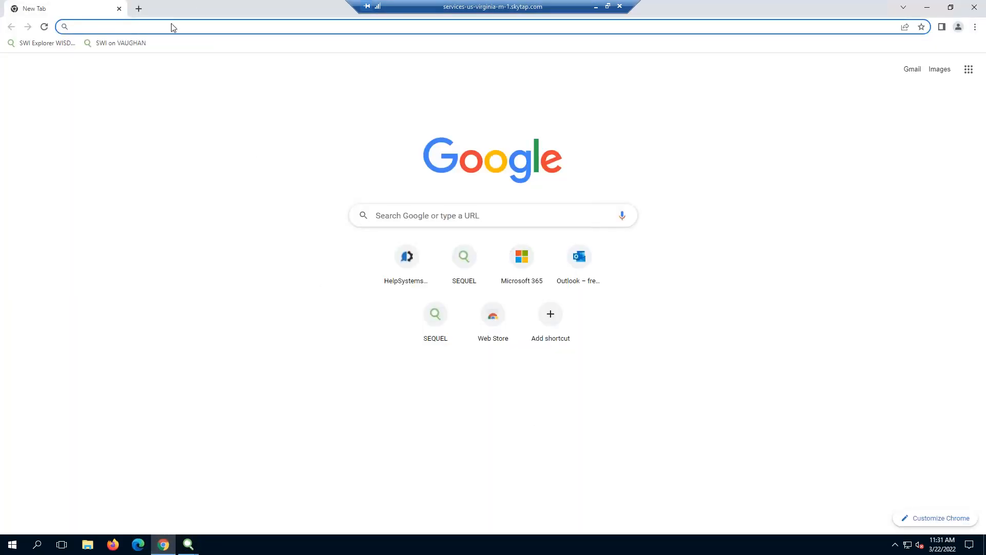
{"action": "left_click", "coordinate": [105, 45]}
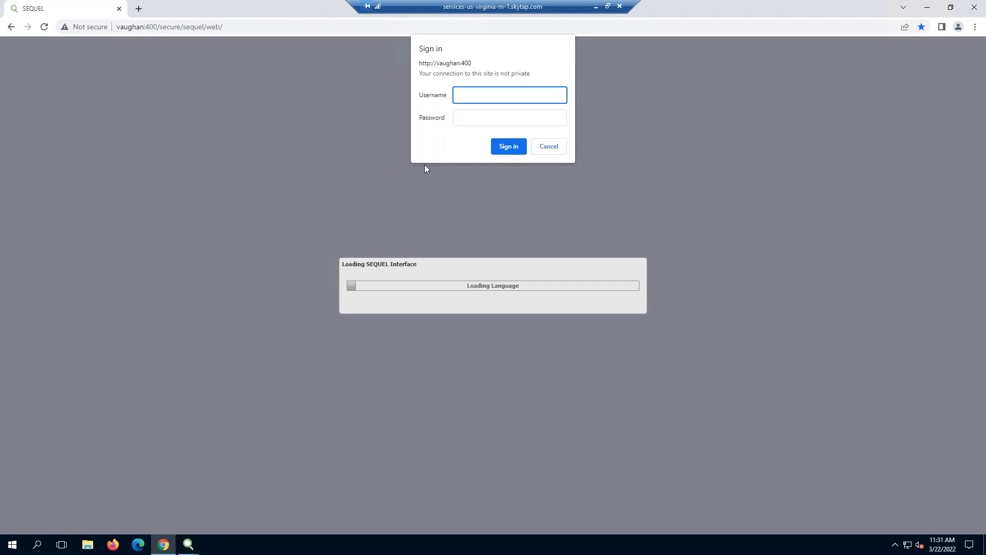
{"action": "type", "text": "STEVESP"}
{"action": "key", "text": "Tab"}
{"action": "type", "text": "*****"}
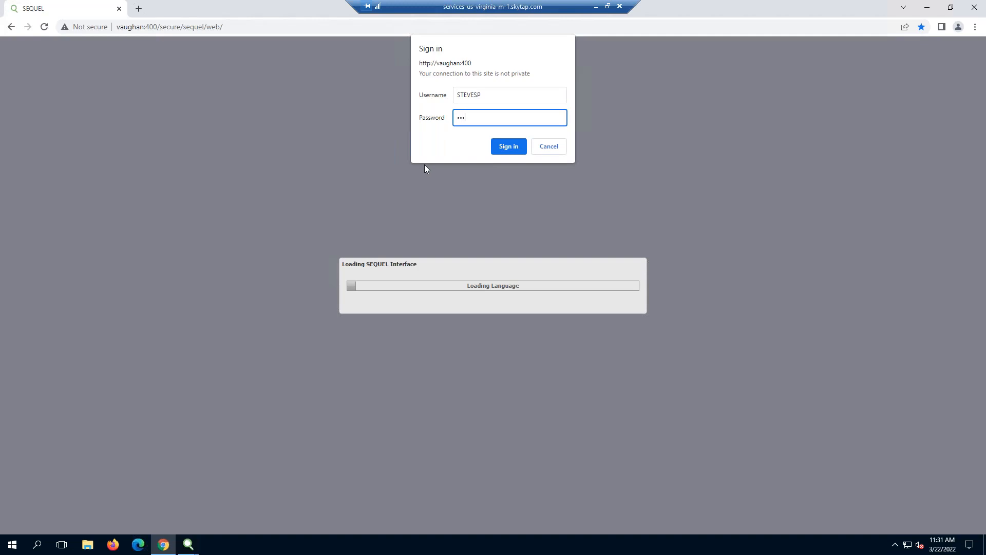
{"action": "type", "text": "***"}
{"action": "left_click", "coordinate": [501, 152]}
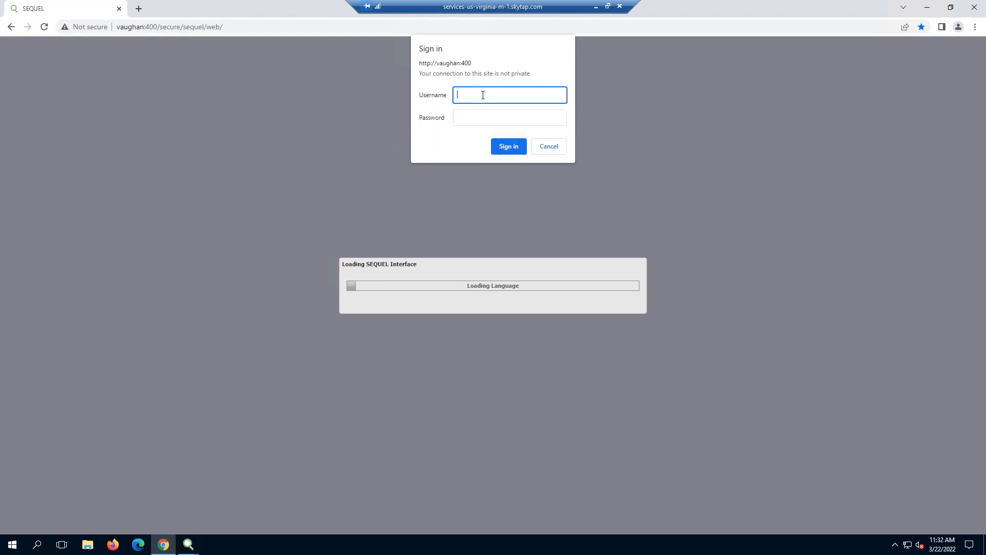
Re-enter the sign-in credentials, then dismiss the repeated prompt and the timeout message
{"action": "type", "text": "STEVESP"}
{"action": "key", "text": "Tab"}
{"action": "type", "text": "••••••"}
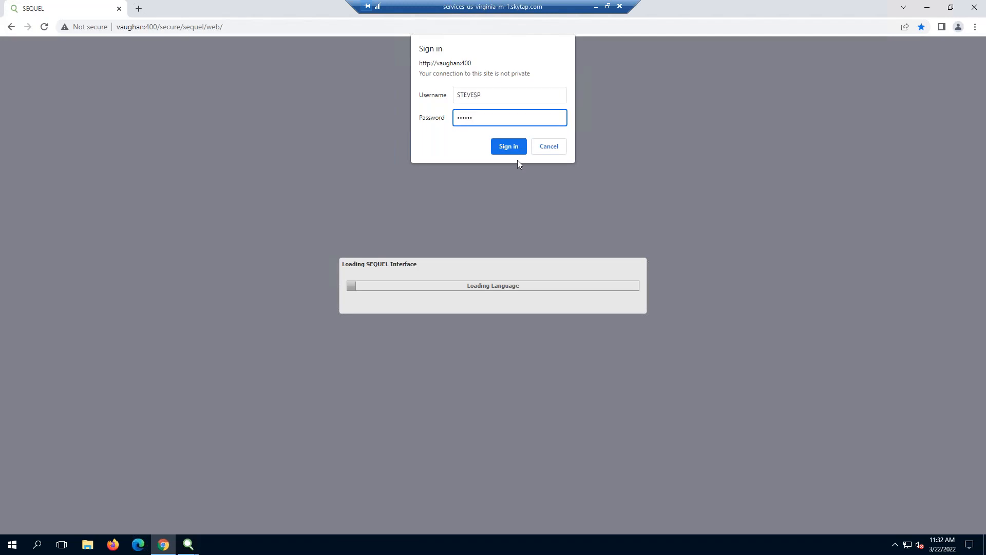
{"action": "type", "text": "••"}
{"action": "left_click", "coordinate": [501, 146]}
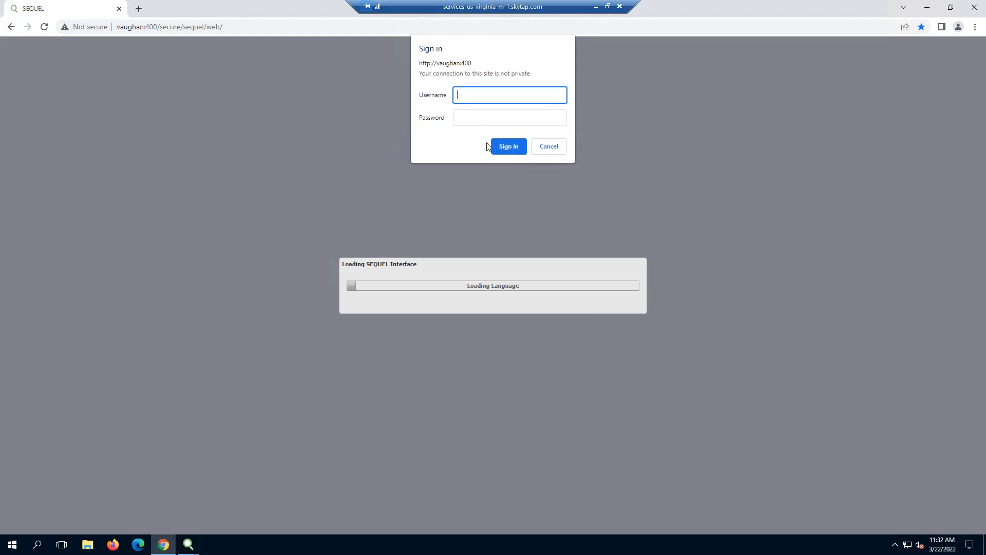
{"action": "left_click", "coordinate": [544, 152]}
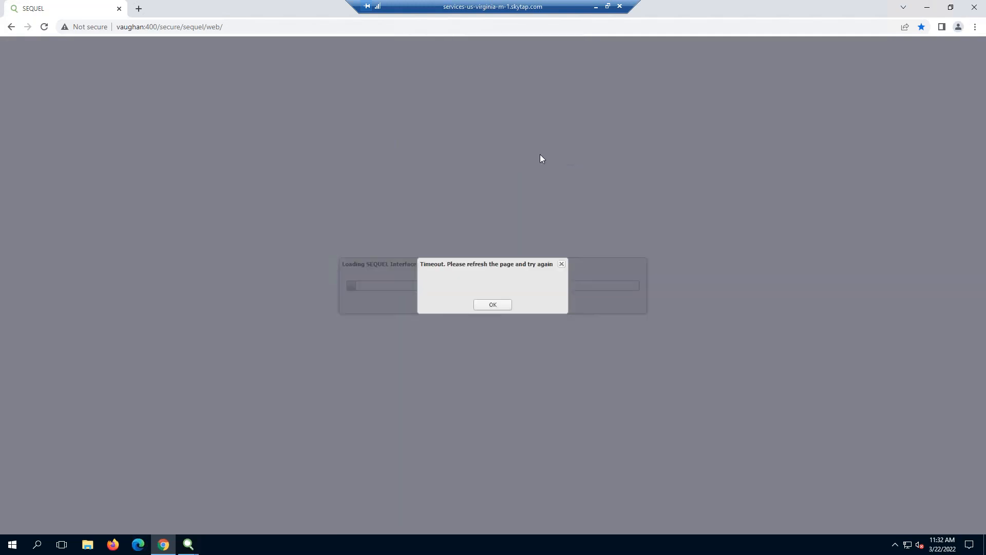
{"action": "left_click", "coordinate": [488, 305]}
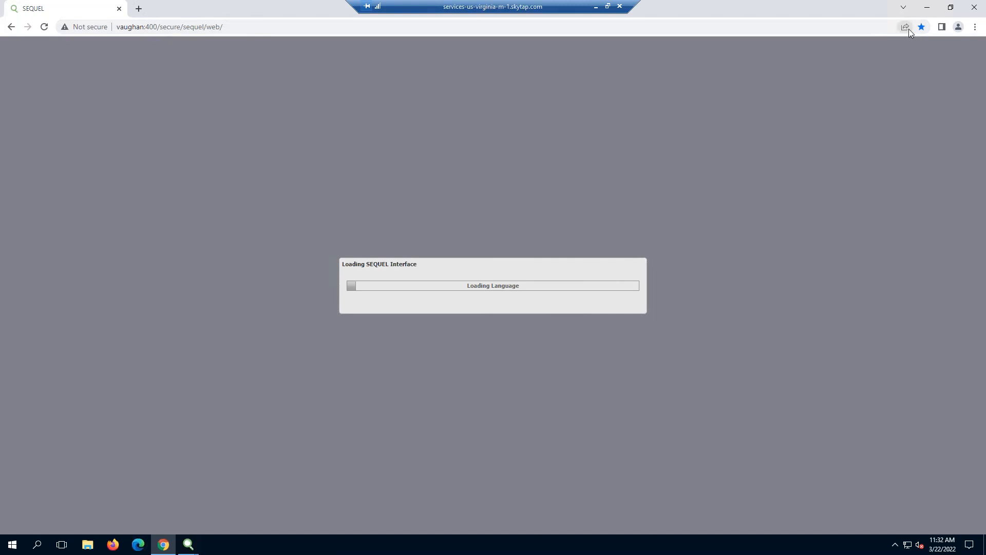
Relaunch Chrome, reopen the SEQUEL Web Interface and sign in successfully
{"action": "left_click", "coordinate": [975, 7]}
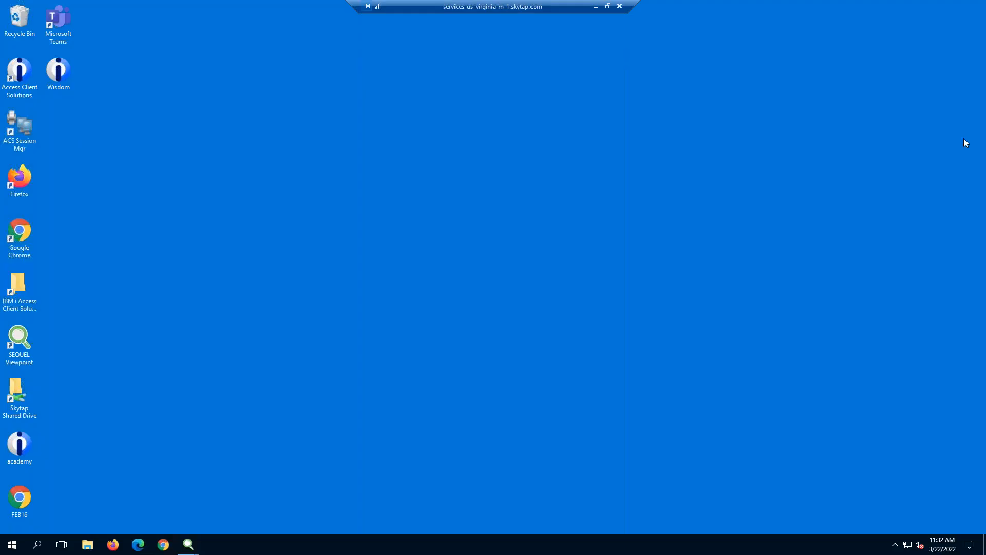
{"action": "left_click", "coordinate": [164, 544]}
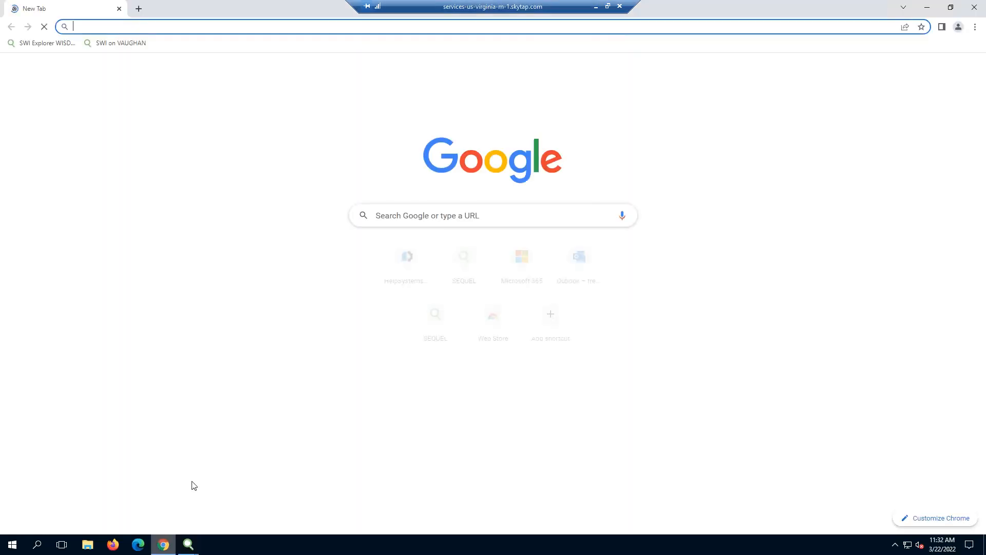
{"action": "left_click", "coordinate": [105, 44]}
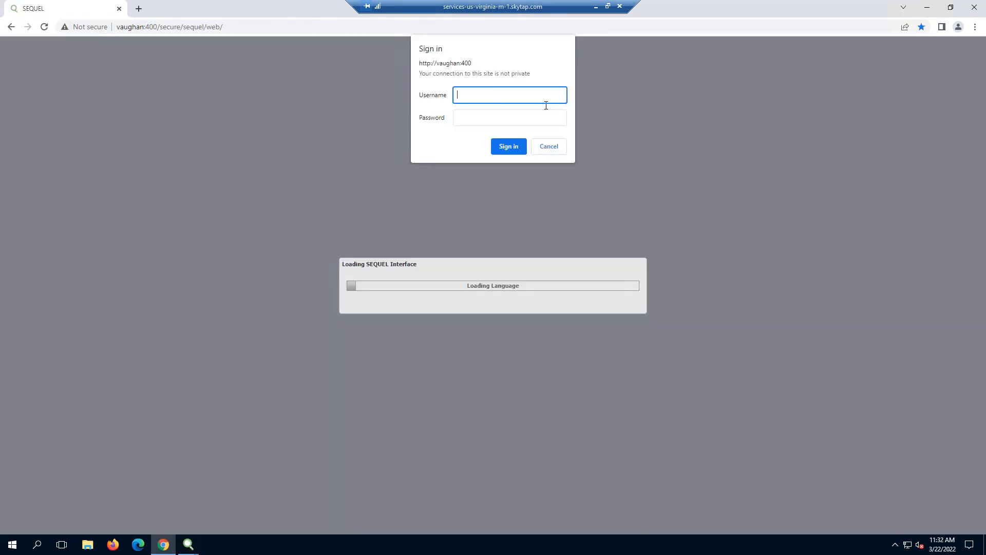
{"action": "type", "text": "STEVESP"}
{"action": "key", "text": "Tab"}
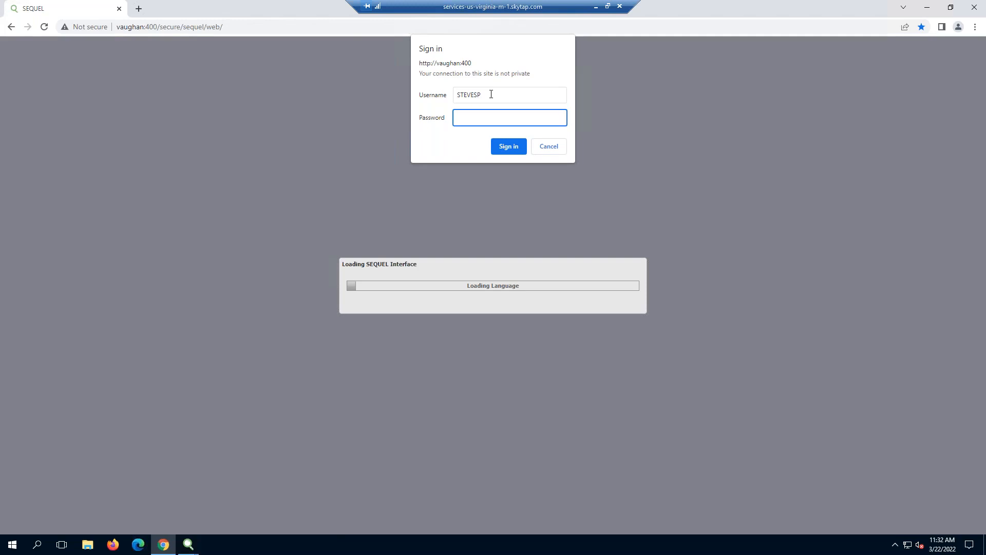
{"action": "type", "text": "•••••••"}
{"action": "key", "text": "Return"}
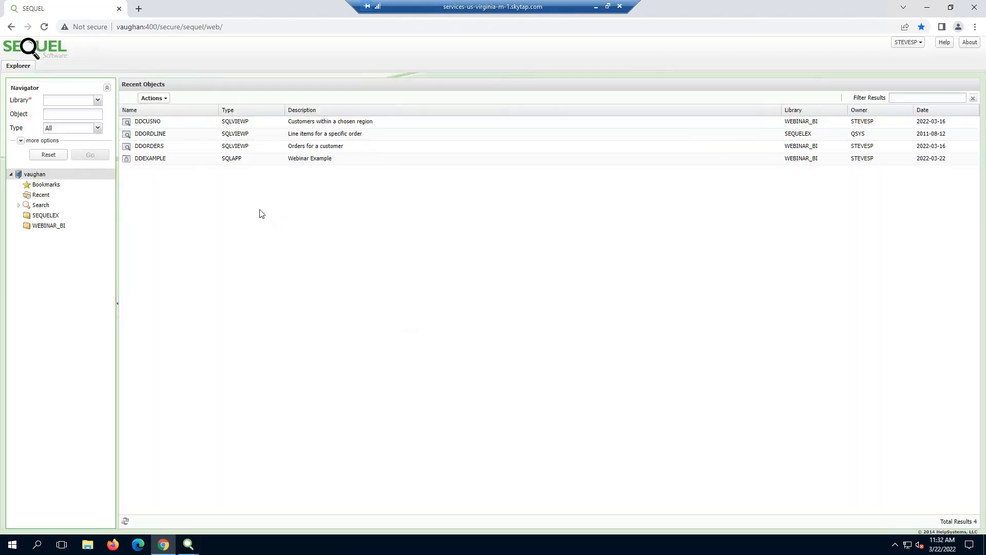
List the webinar_bi library objects and run DDEXAMPLE to display its Customer Listing
{"action": "left_click", "coordinate": [68, 102]}
{"action": "type", "text": "webinar_bi"}
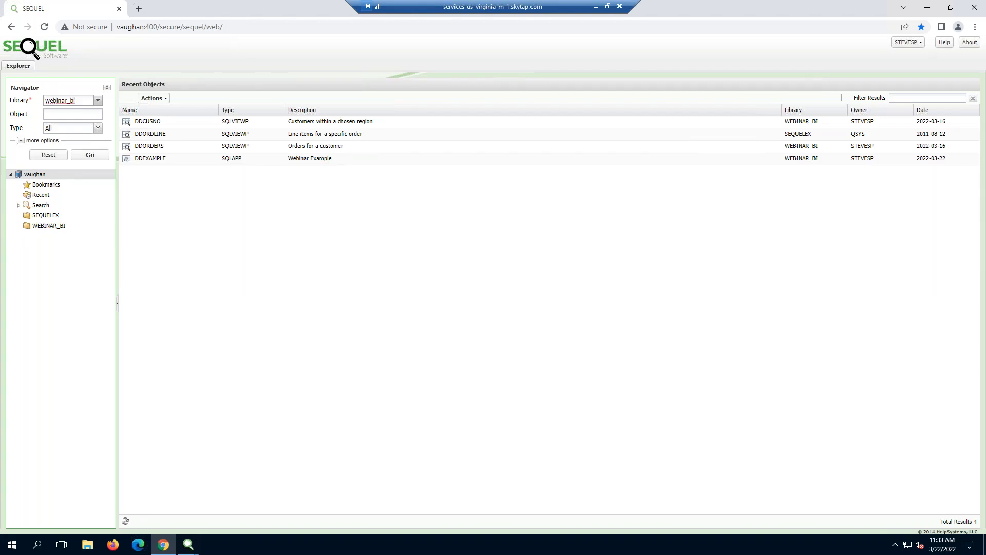
{"action": "left_click", "coordinate": [90, 155]}
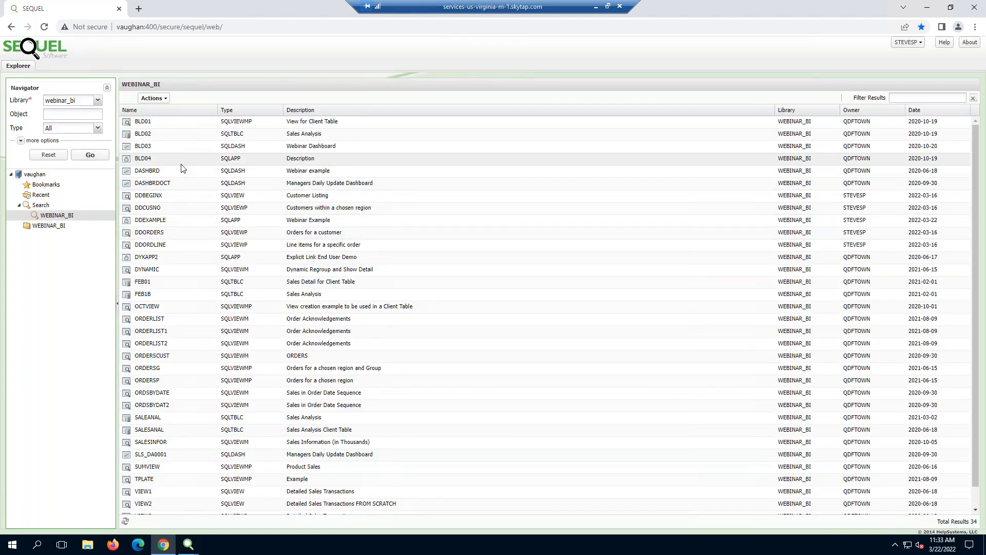
{"action": "scroll", "coordinate": [206, 211], "scroll_direction": "down", "scroll_amount": 2}
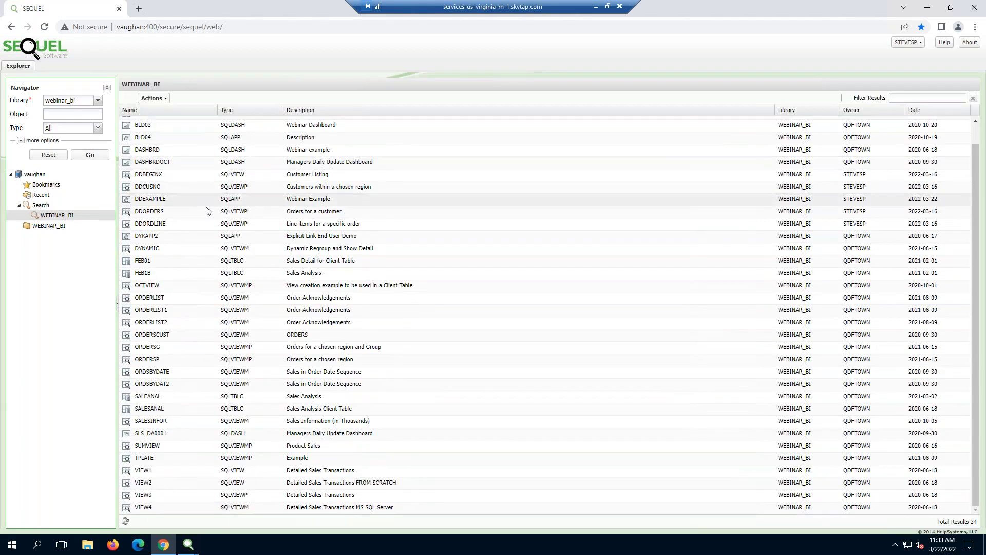
{"action": "left_click", "coordinate": [163, 201]}
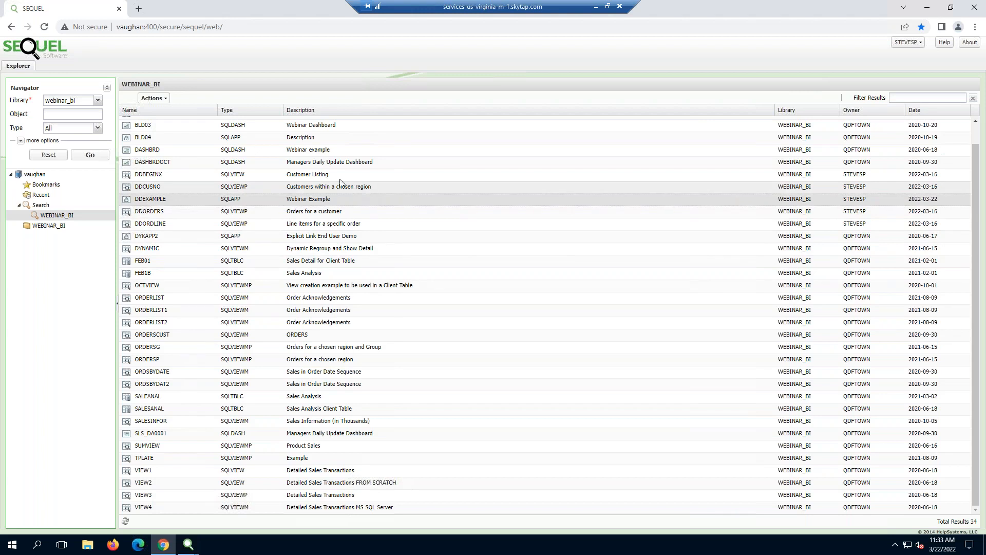
{"action": "right_click", "coordinate": [173, 201]}
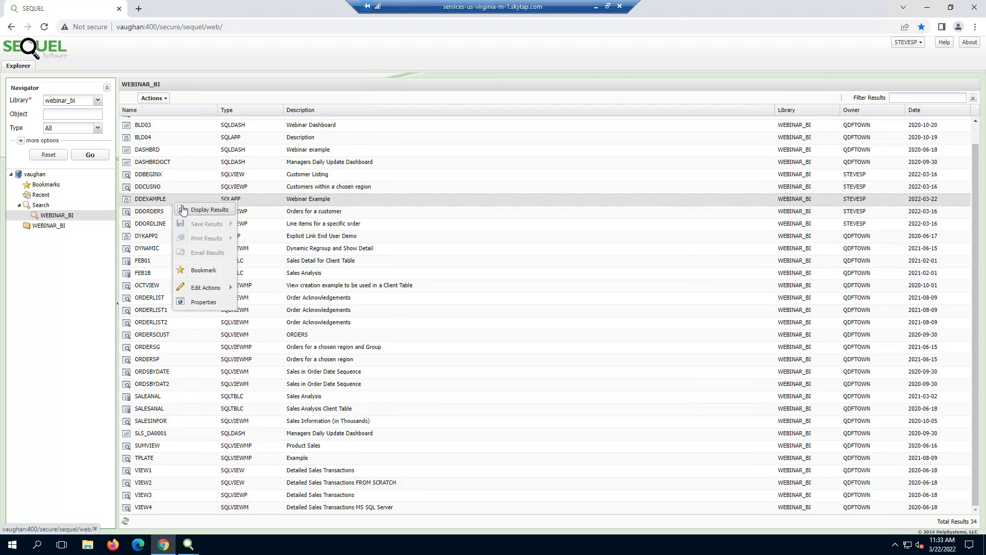
{"action": "double_click", "coordinate": [168, 198]}
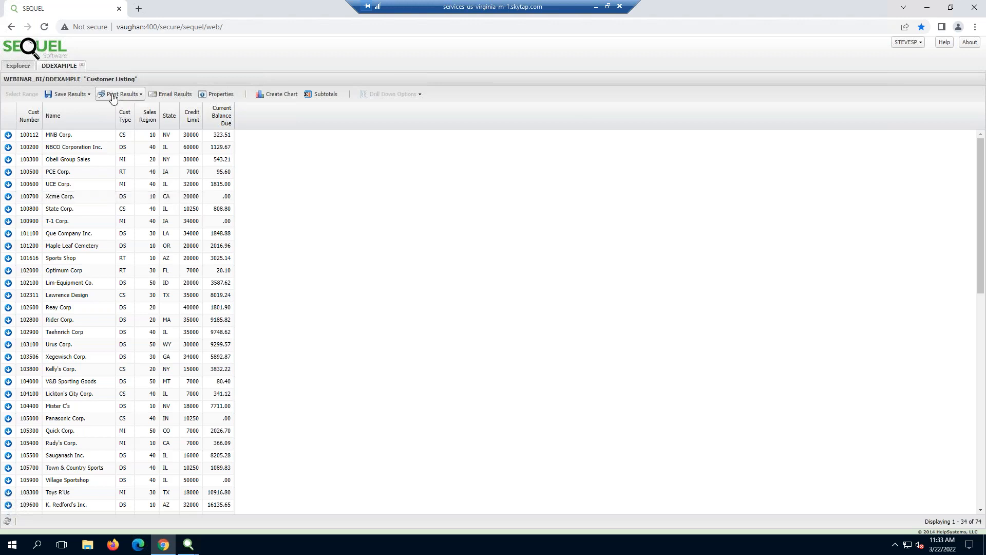
Drill from NBCO Corporation Inc. into its orders with VIEW THIS CUSTOMER ORDERS
{"action": "left_click", "coordinate": [8, 149]}
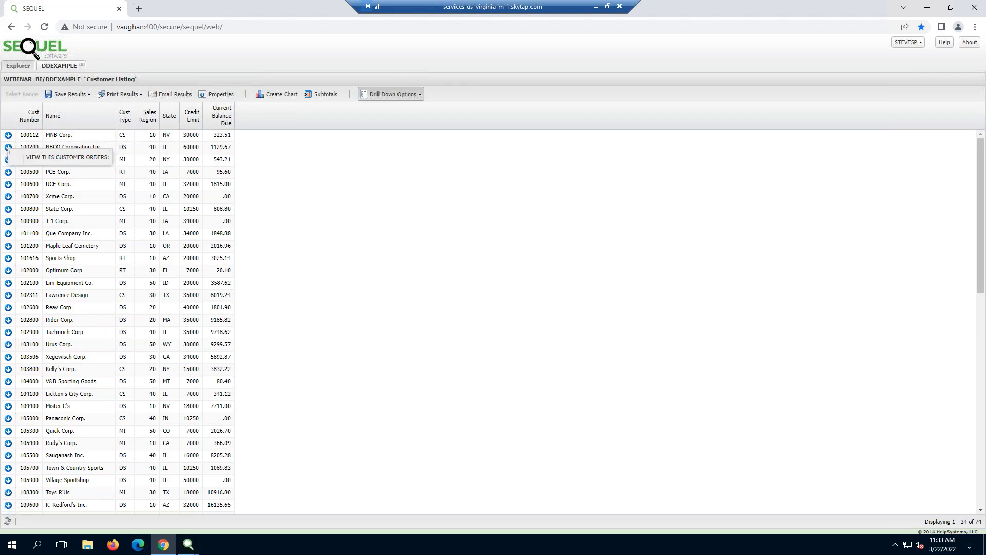
{"action": "left_click", "coordinate": [59, 159]}
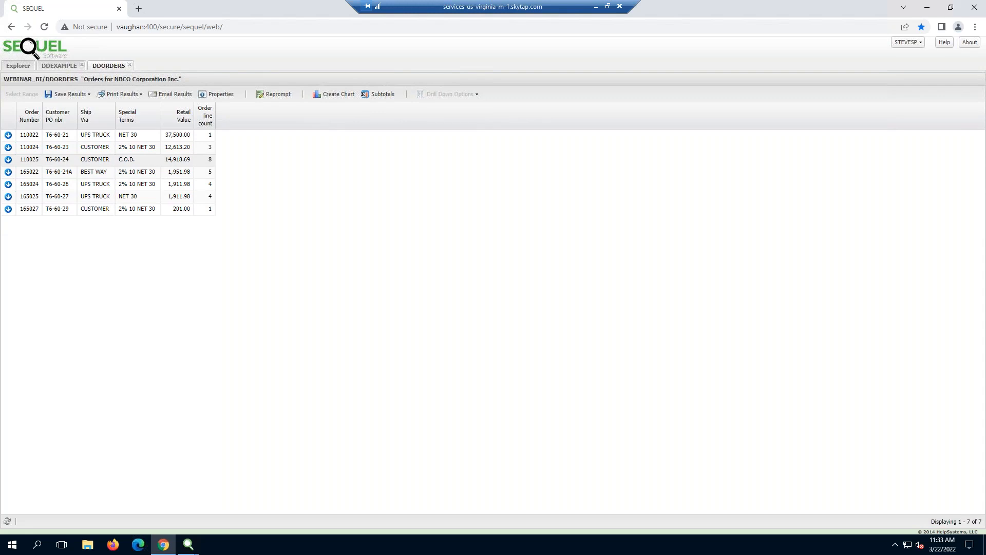
Flip to the DDEXAMPLE tab and back, then open drill-down choices for order 165022
{"action": "left_click", "coordinate": [59, 66]}
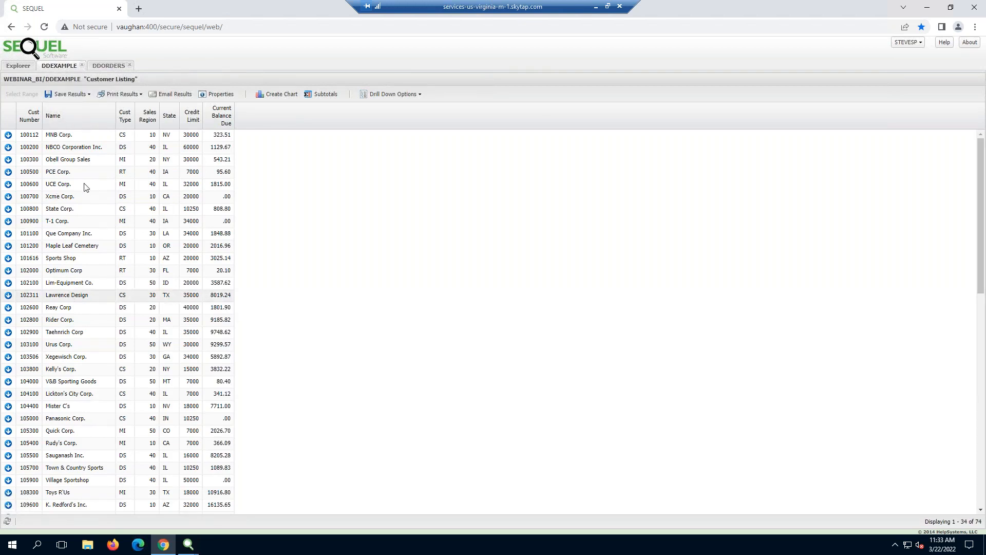
{"action": "left_click", "coordinate": [107, 67]}
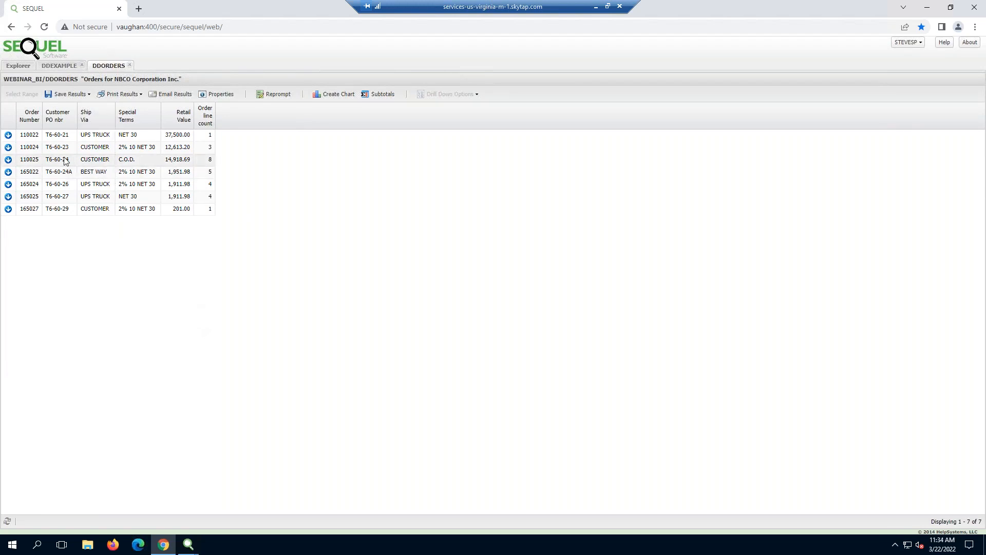
{"action": "left_click", "coordinate": [9, 174]}
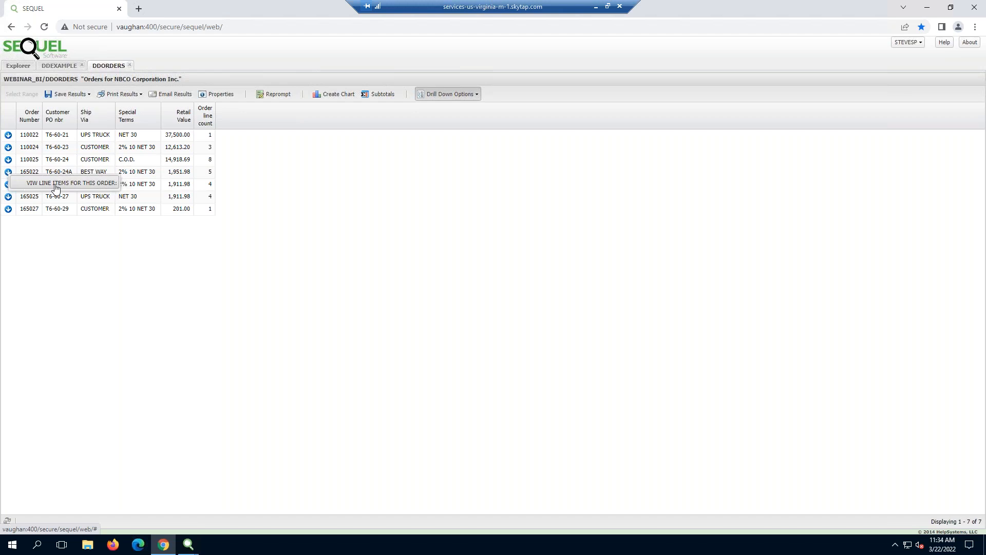
Open order 165022's five line items in DDORDLINE, then return to the Customer Listing
{"action": "left_click", "coordinate": [56, 184]}
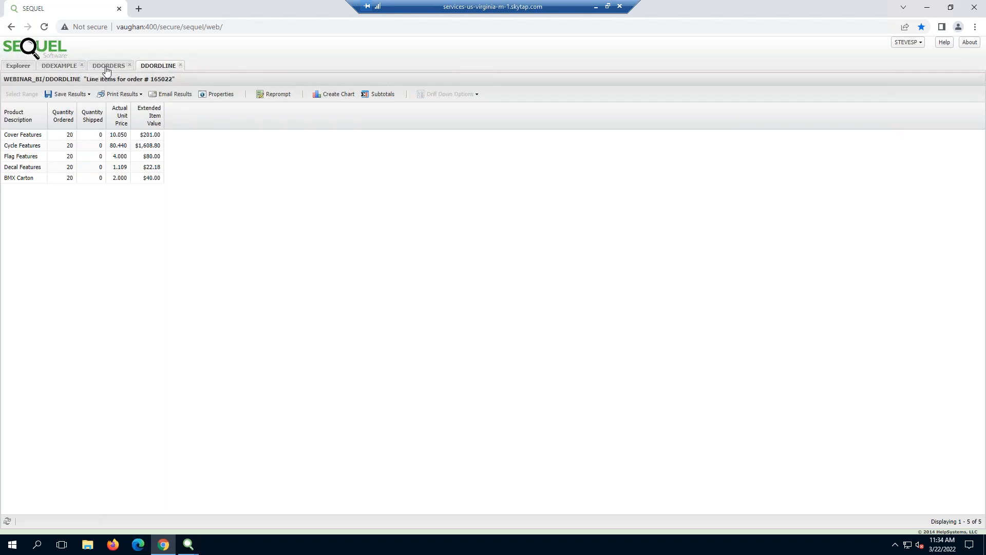
{"action": "left_click", "coordinate": [79, 70]}
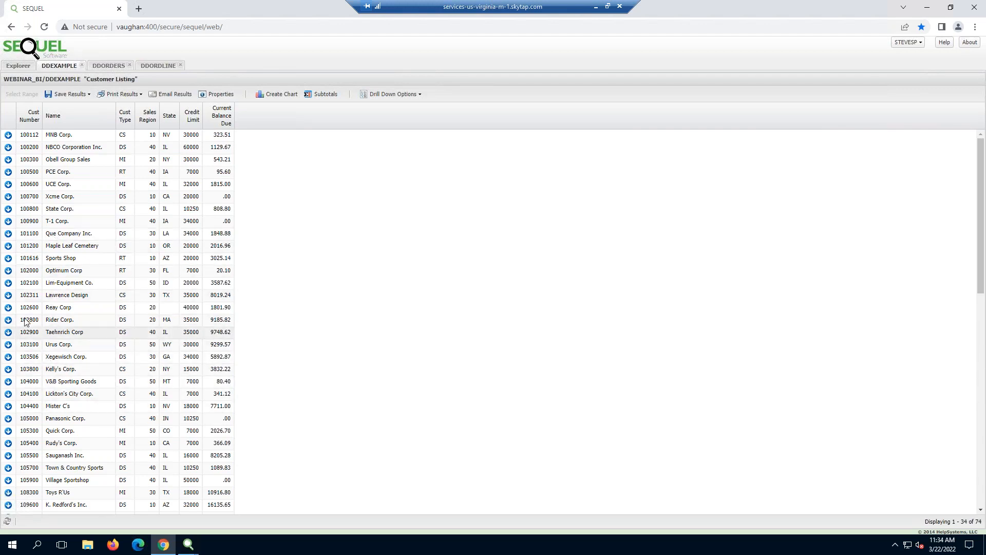
Drill into Lim-Equipment Co.'s orders, return to the NBCO orders tab, then minimize Chrome
{"action": "left_click", "coordinate": [9, 286]}
{"action": "left_click", "coordinate": [48, 292]}
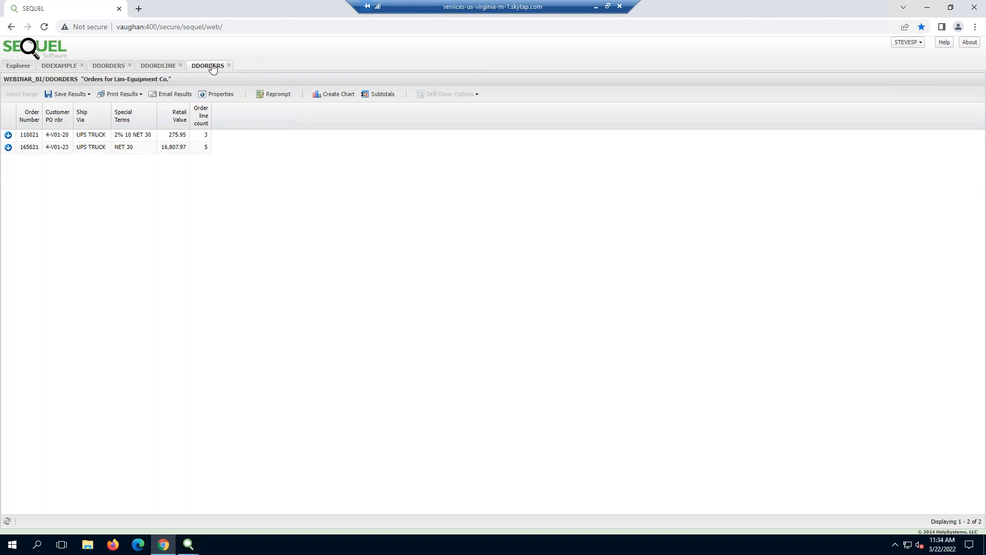
{"action": "left_click", "coordinate": [107, 67]}
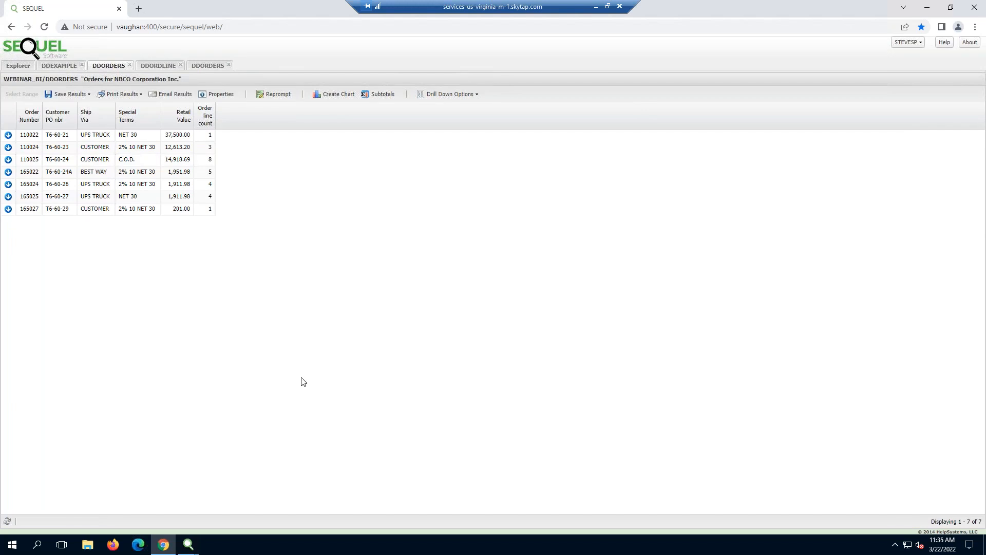
{"action": "left_click", "coordinate": [927, 11]}
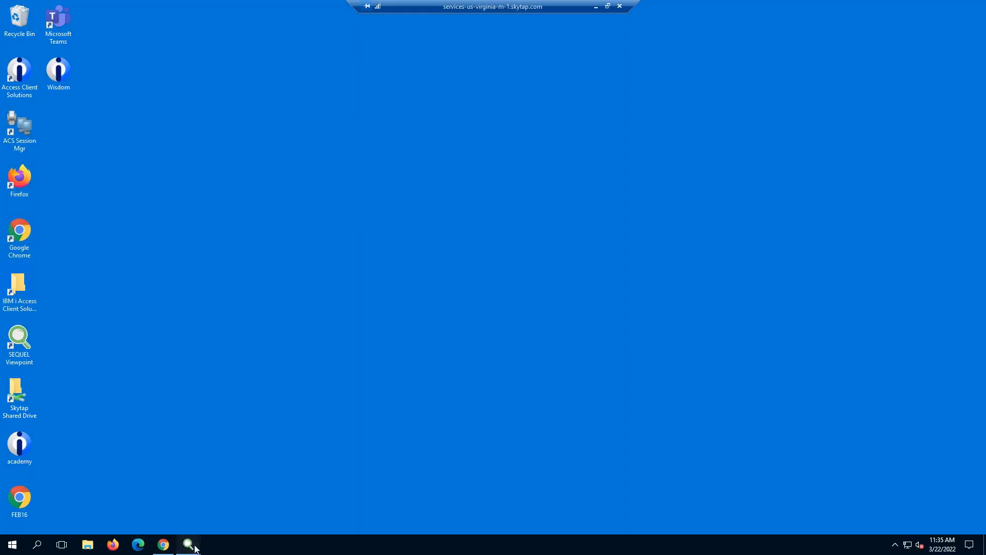
Save DDEXAMPLE to WEBINAR_BI in the Application Builder, close it, and restore desktop ViewPoint
{"action": "mouse_move", "coordinate": [189, 543]}
{"action": "left_click", "coordinate": [229, 522]}
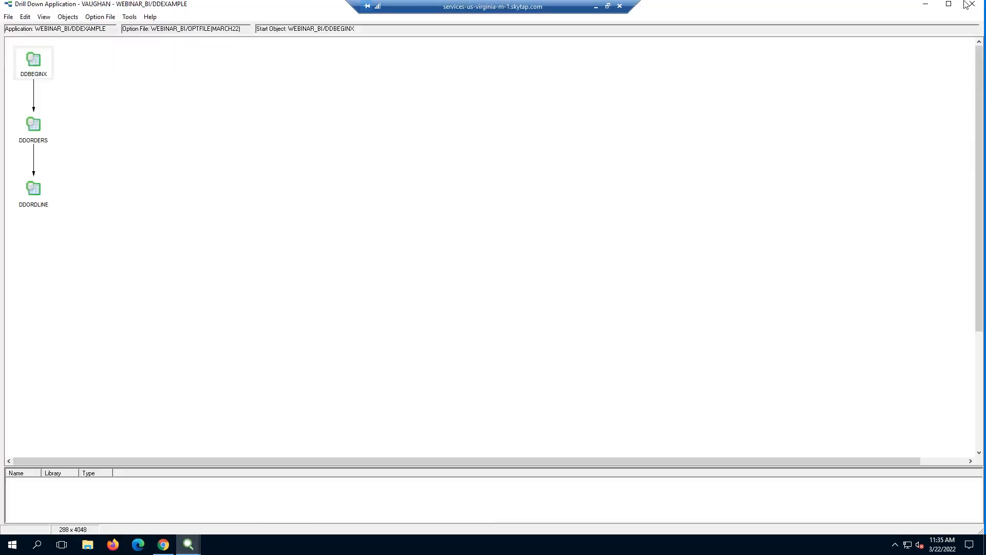
{"action": "left_click", "coordinate": [11, 17]}
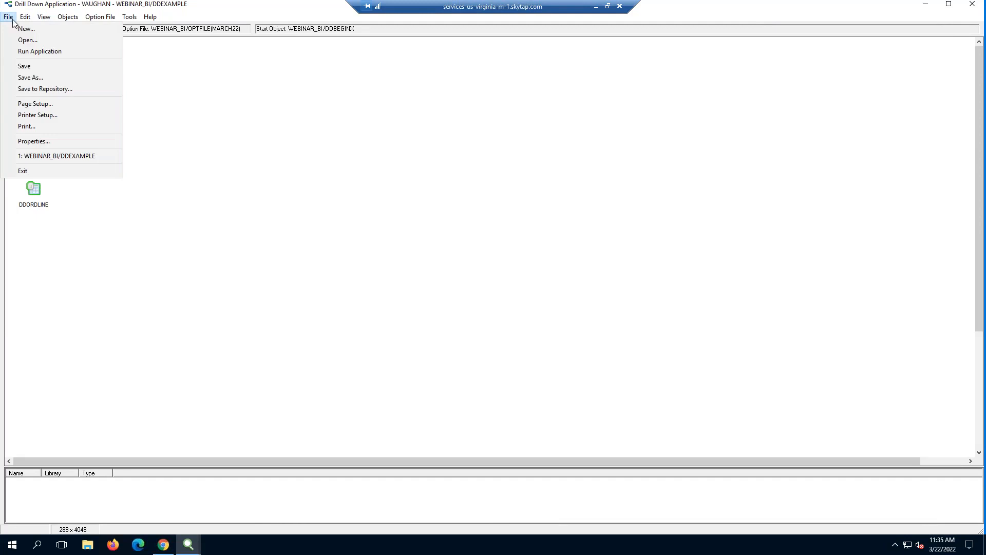
{"action": "left_click", "coordinate": [34, 70]}
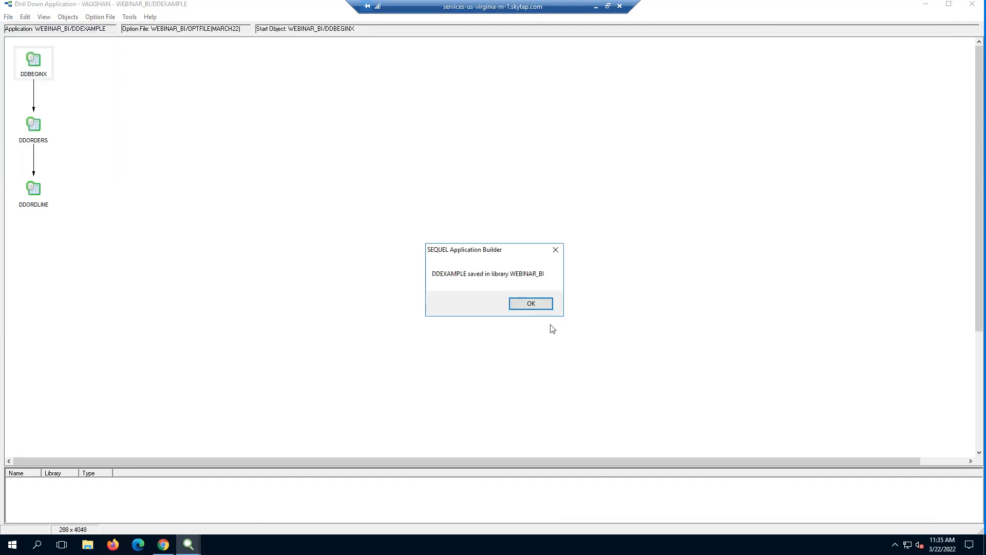
{"action": "left_click", "coordinate": [537, 307]}
{"action": "left_click", "coordinate": [973, 5]}
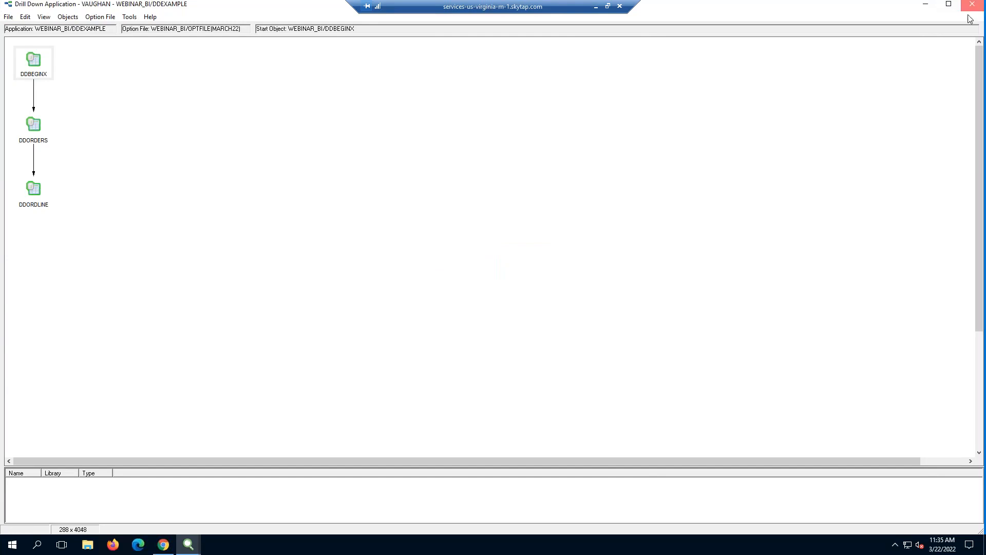
{"action": "left_click", "coordinate": [196, 548]}
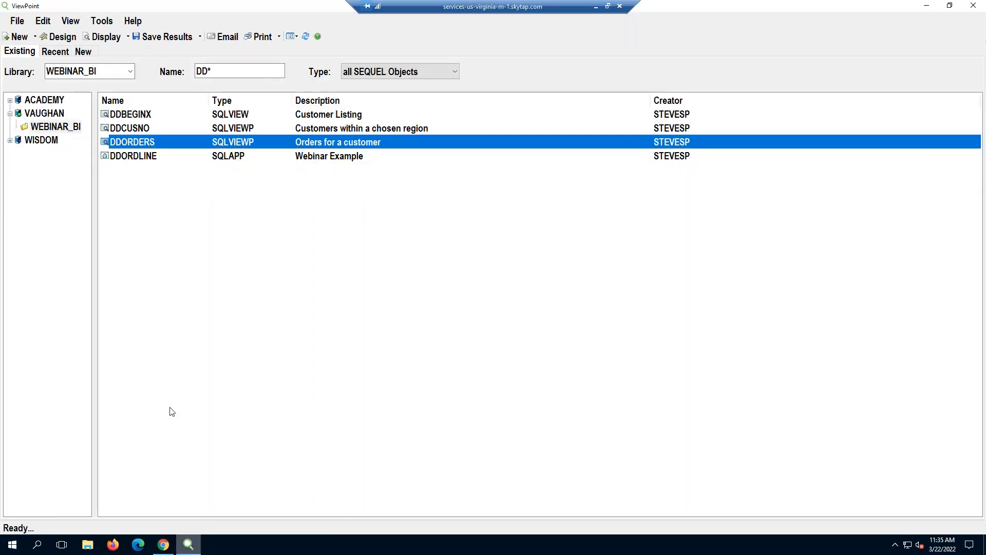
Run DDEXAMPLE from Recent, drilling NBCO to its orders and order 165022's line items
{"action": "left_click", "coordinate": [55, 52]}
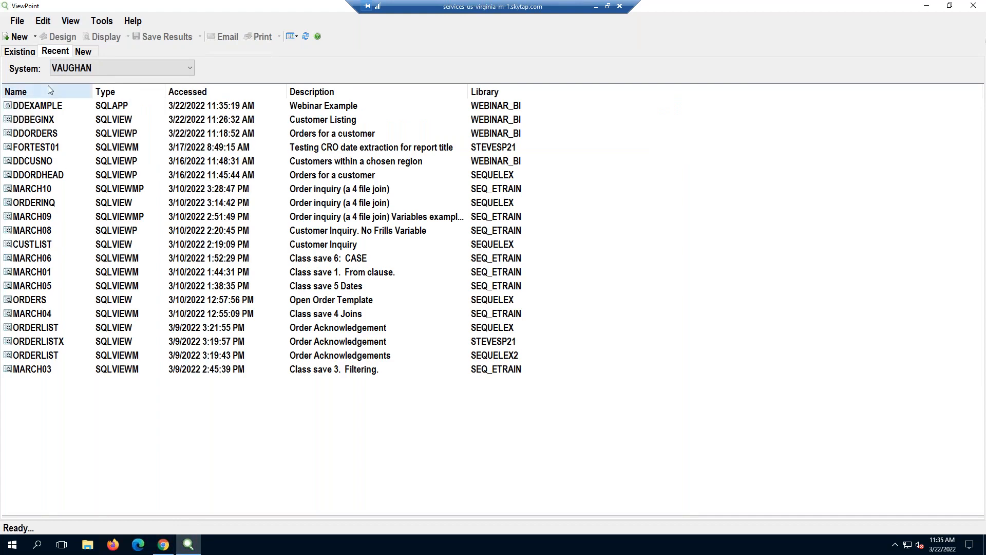
{"action": "double_click", "coordinate": [51, 109]}
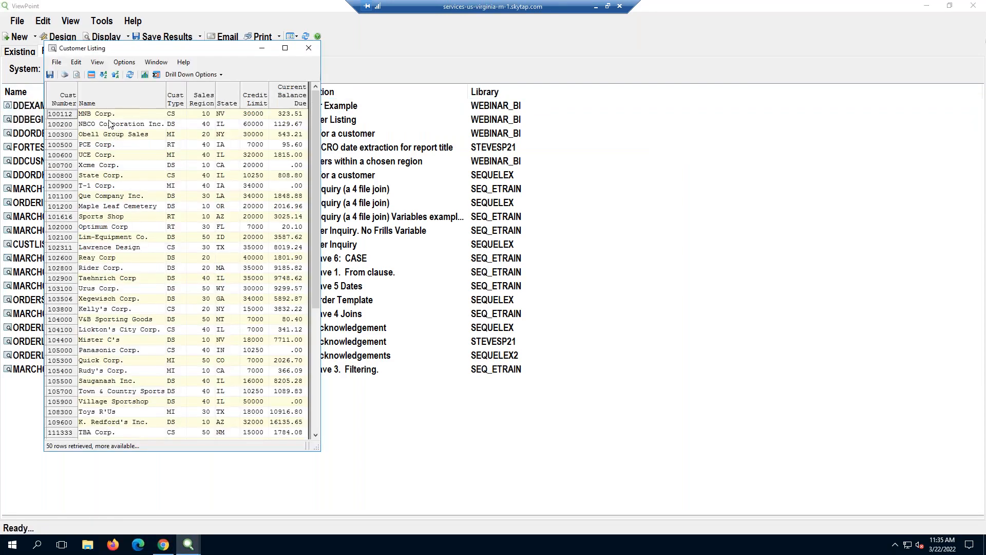
{"action": "right_click", "coordinate": [110, 127]}
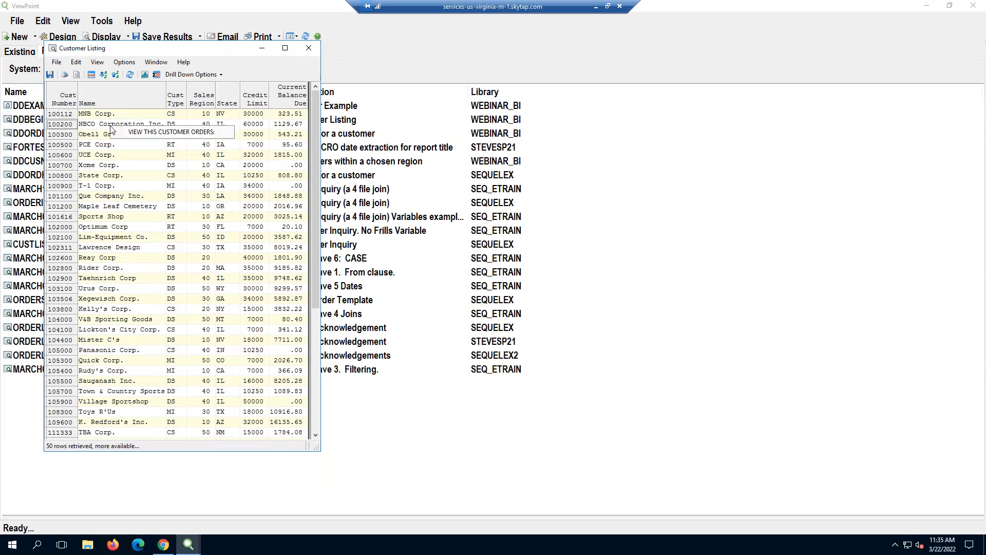
{"action": "left_click", "coordinate": [163, 135]}
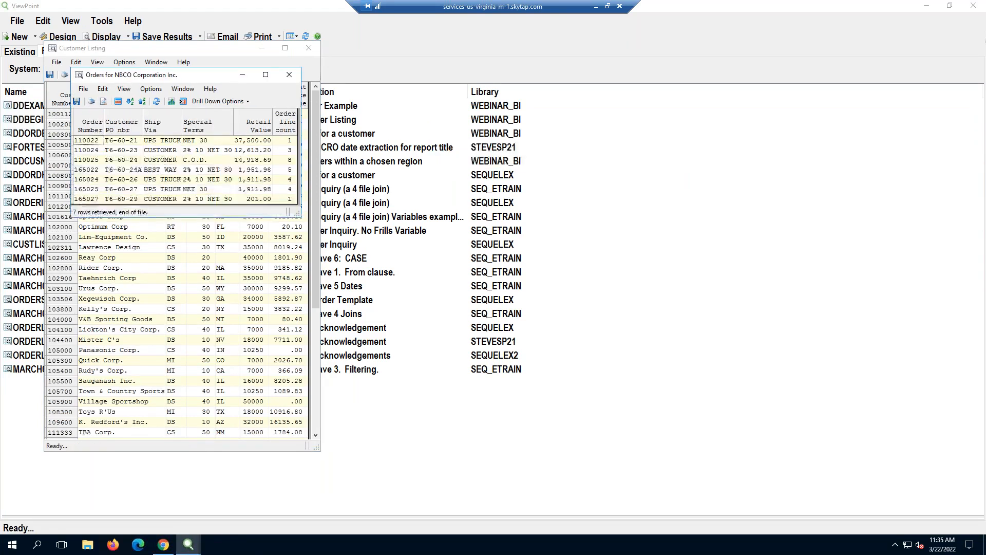
{"action": "left_click_drag", "start_coordinate": [203, 77], "coordinate": [235, 179]}
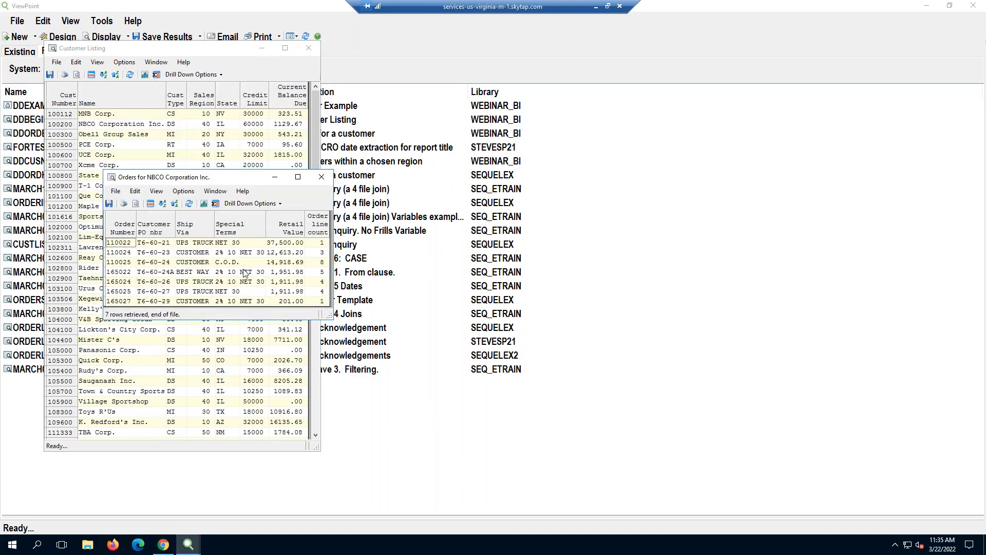
{"action": "left_click", "coordinate": [196, 273]}
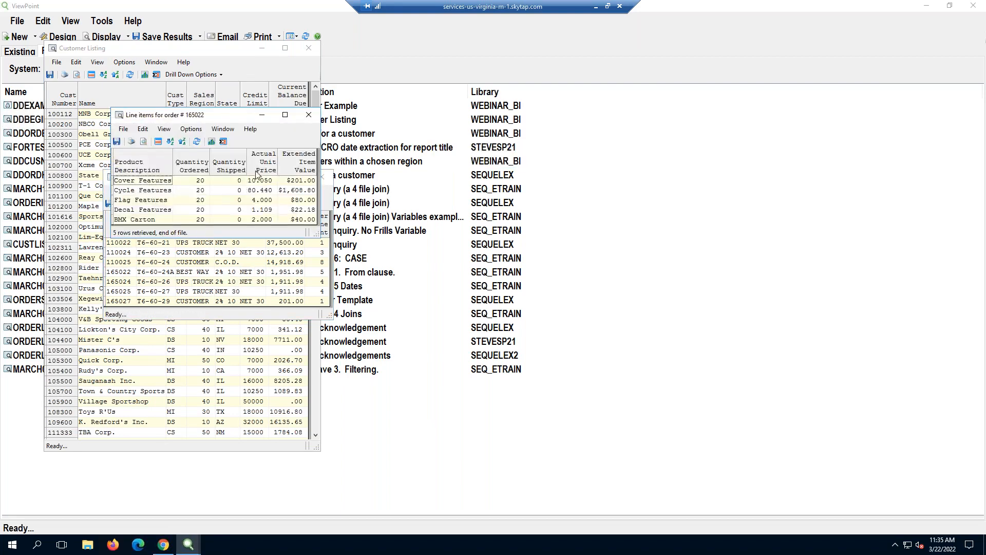
{"action": "left_click_drag", "start_coordinate": [254, 134], "coordinate": [352, 119]}
{"action": "left_click_drag", "start_coordinate": [226, 129], "coordinate": [518, 315]}
{"action": "left_click_drag", "start_coordinate": [591, 426], "coordinate": [595, 469]}
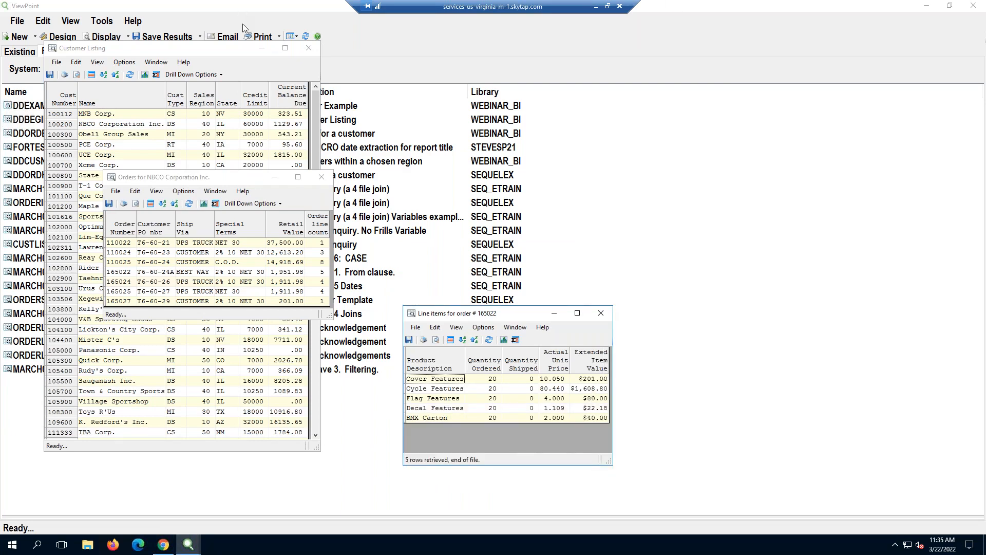
Close the orders, line items and customer listing windows and advance to Miscellaneous Tips
{"action": "left_click", "coordinate": [322, 176]}
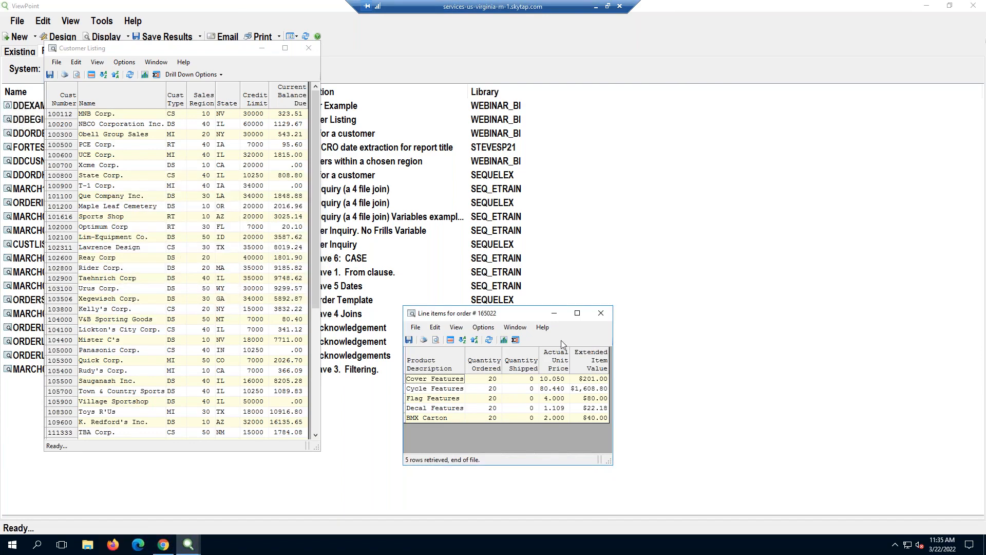
{"action": "left_click", "coordinate": [601, 314]}
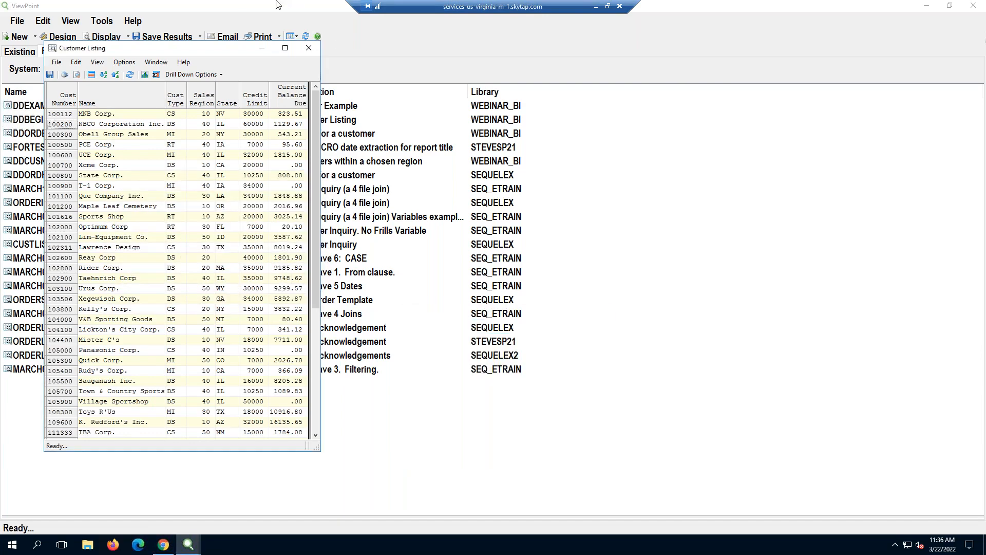
{"action": "left_click", "coordinate": [310, 49]}
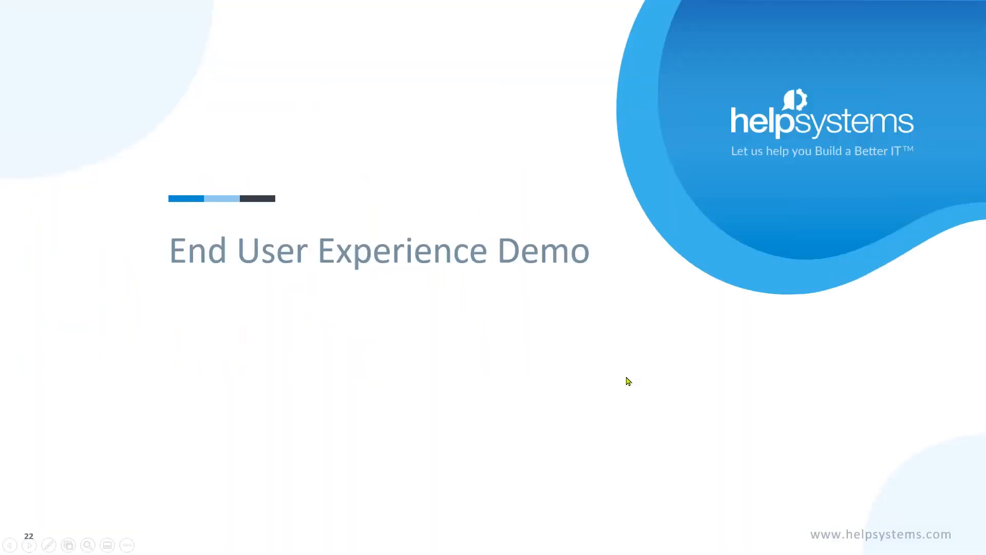
{"action": "key", "text": "Right"}
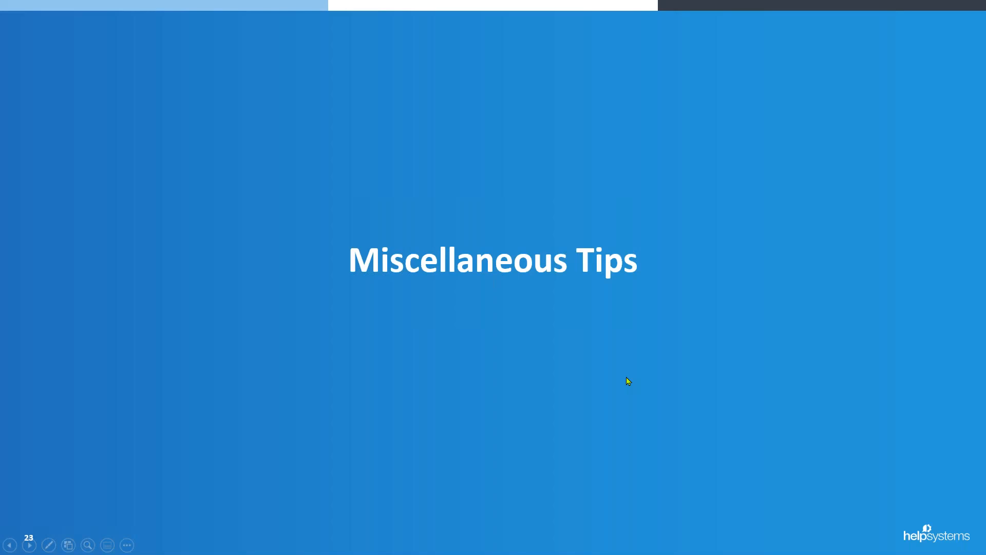